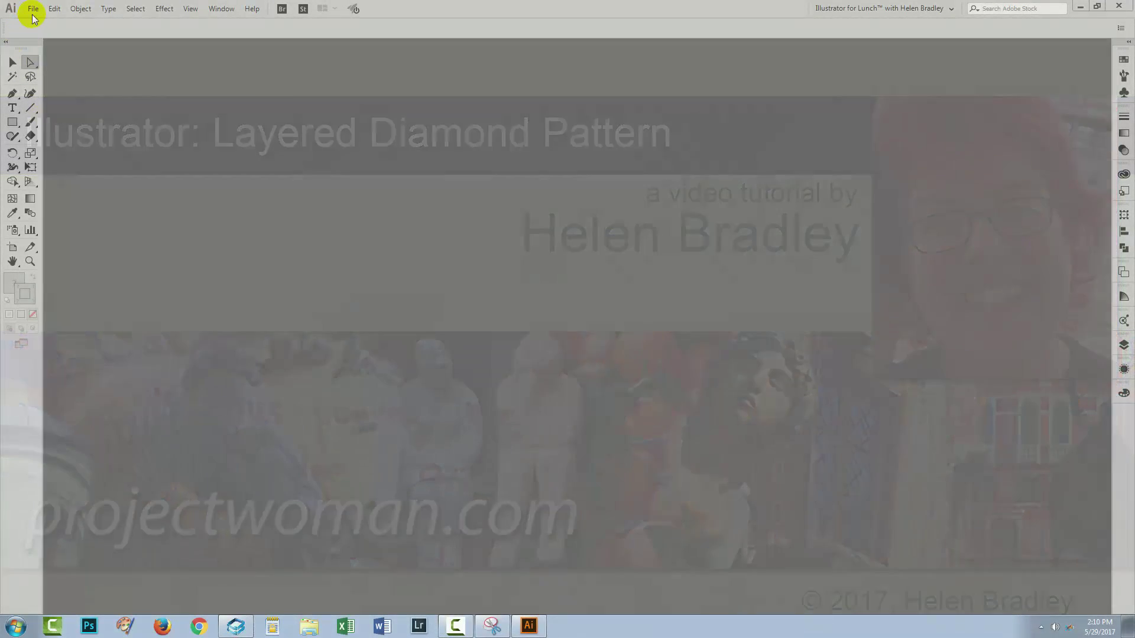
Create a new document from the 1000 × 1000 px Web preset.
click(32, 9)
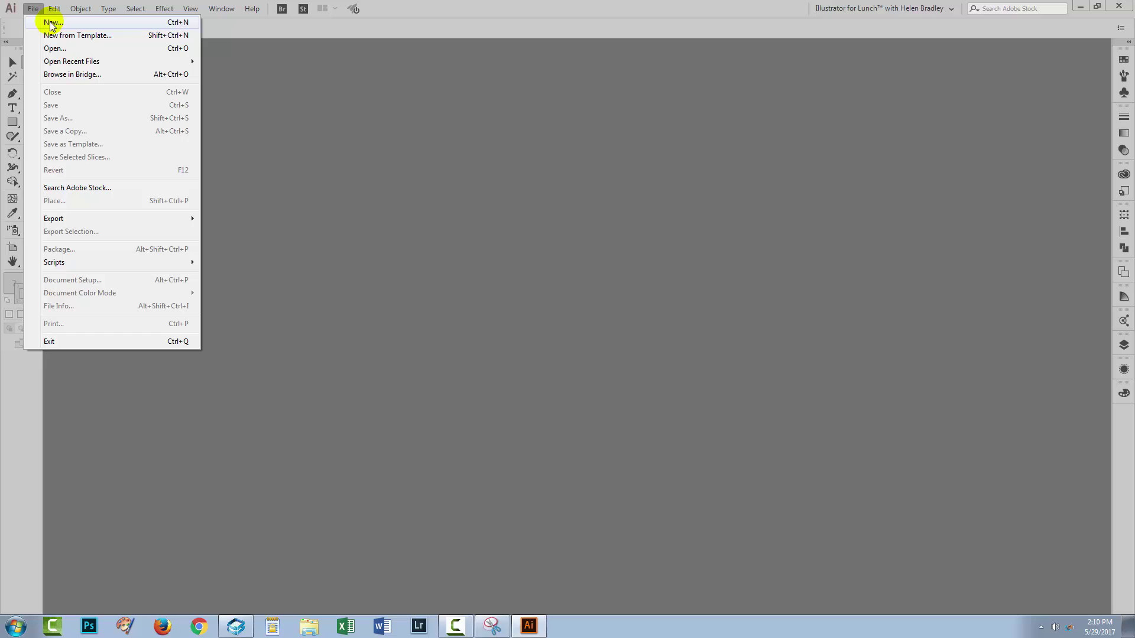
click(48, 22)
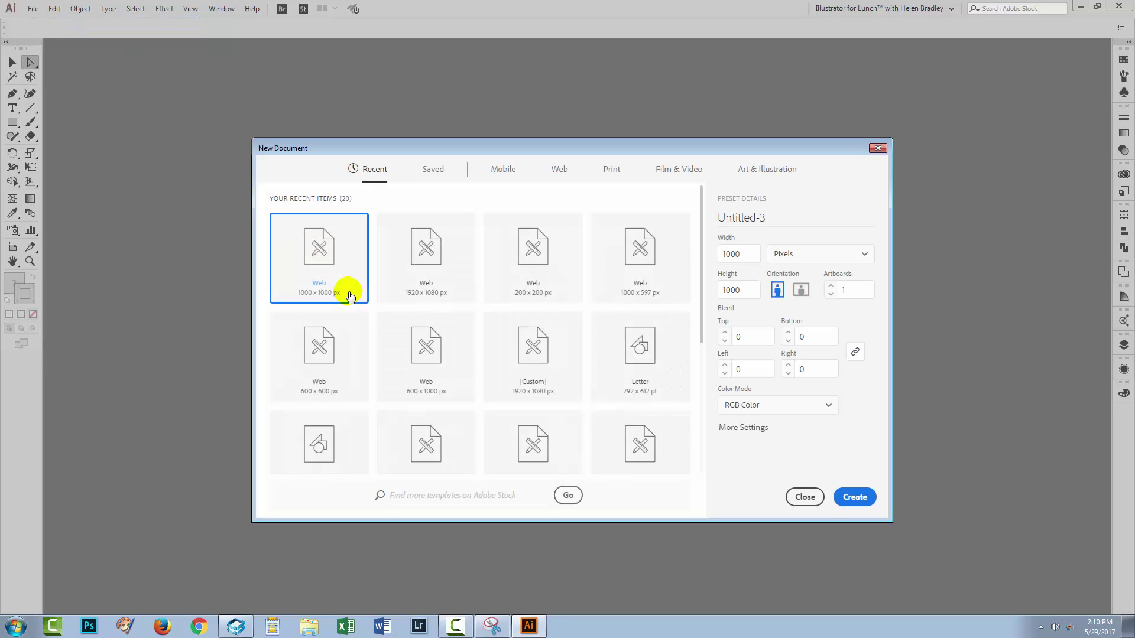
click(863, 502)
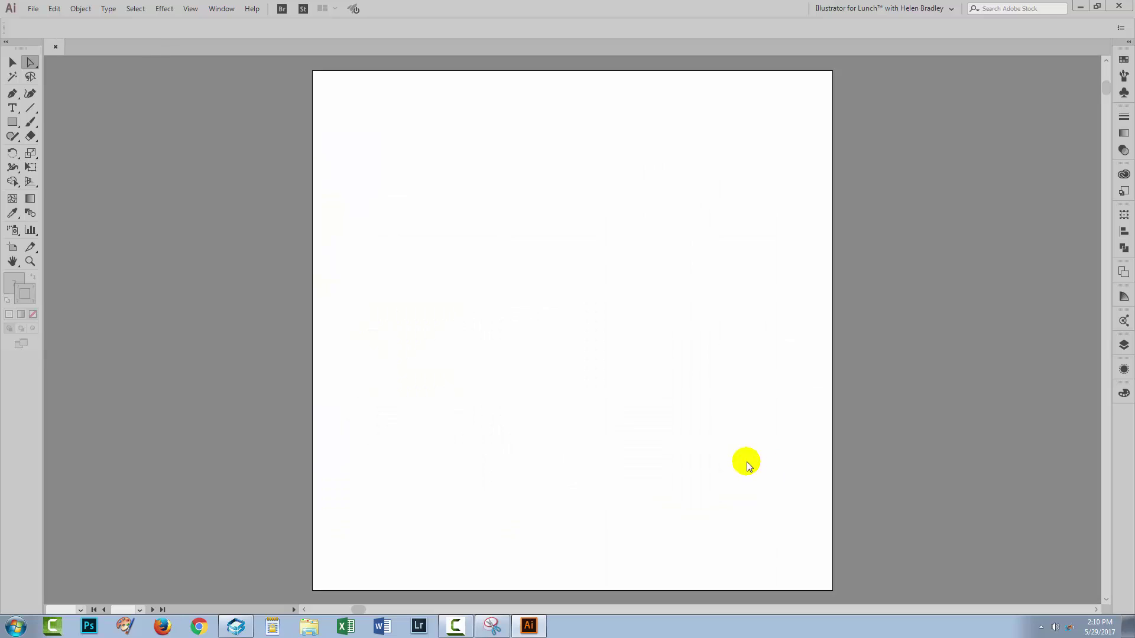
Draw a 50 × 50 px square with black fill and no stroke.
click(12, 122)
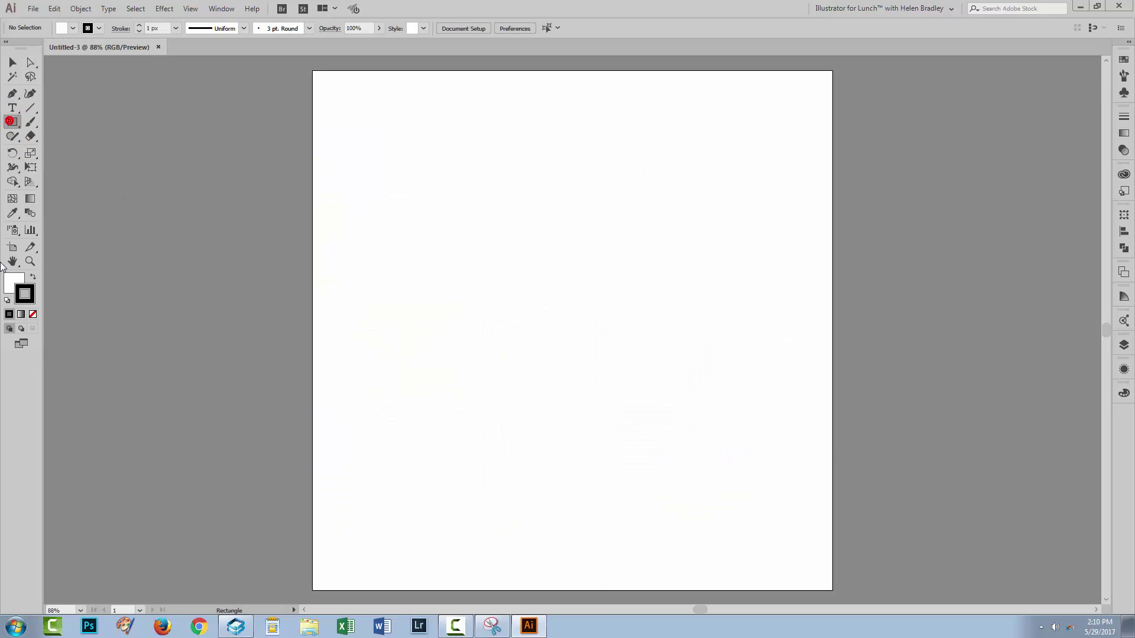
click(32, 277)
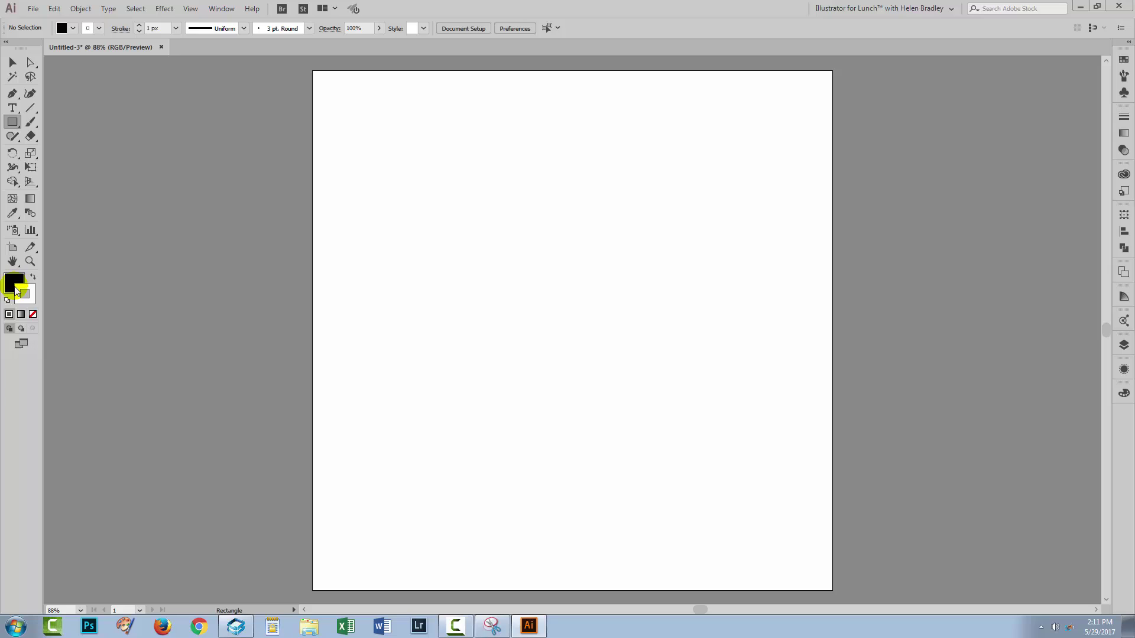
click(17, 290)
click(32, 314)
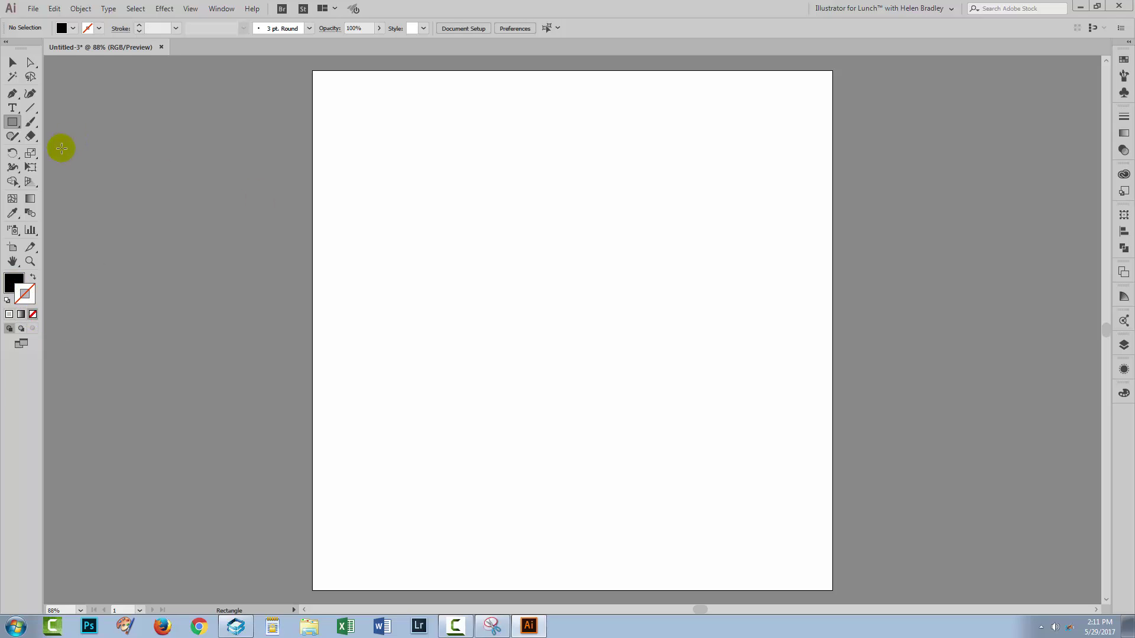
click(445, 186)
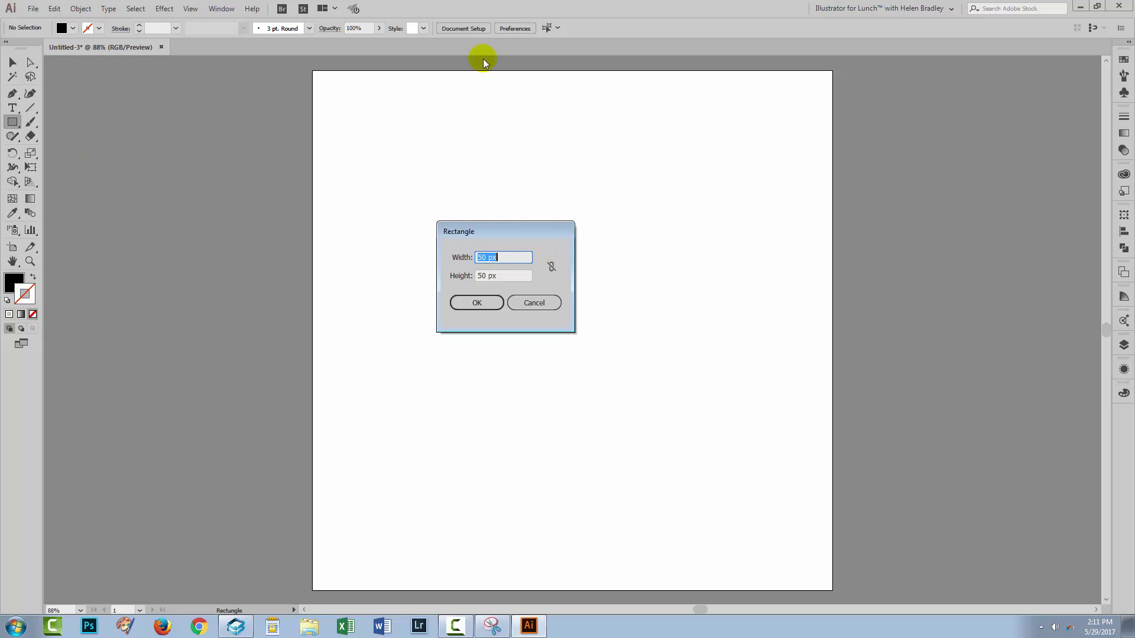
click(476, 303)
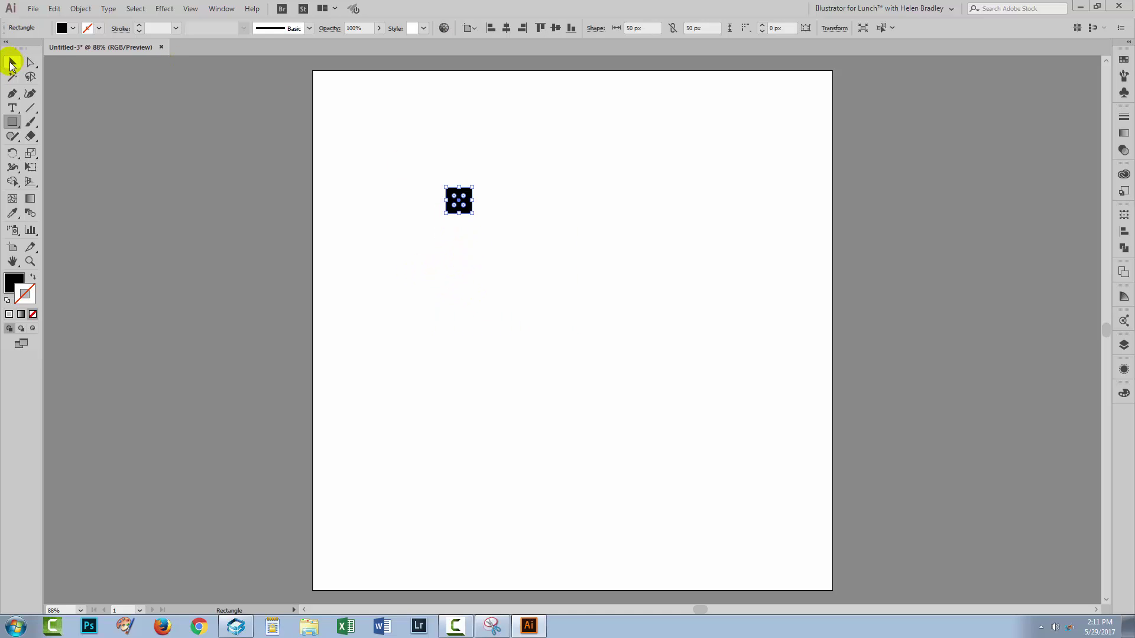
Rotate the square 45° into a diamond and deselect it.
click(12, 62)
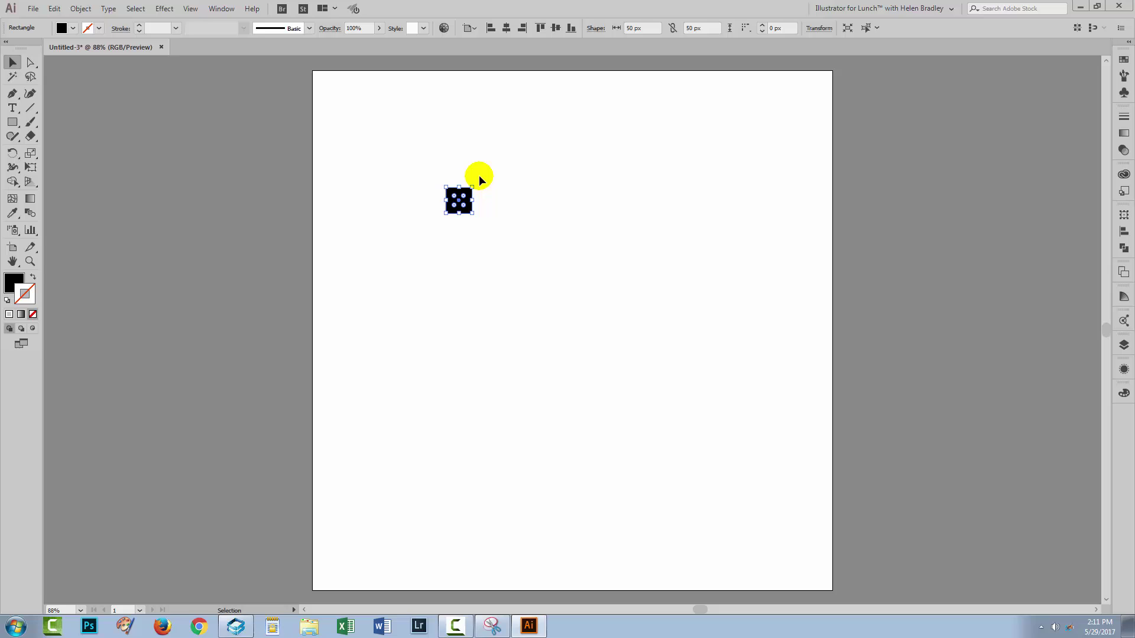
drag(473, 182, 484, 199)
click(512, 244)
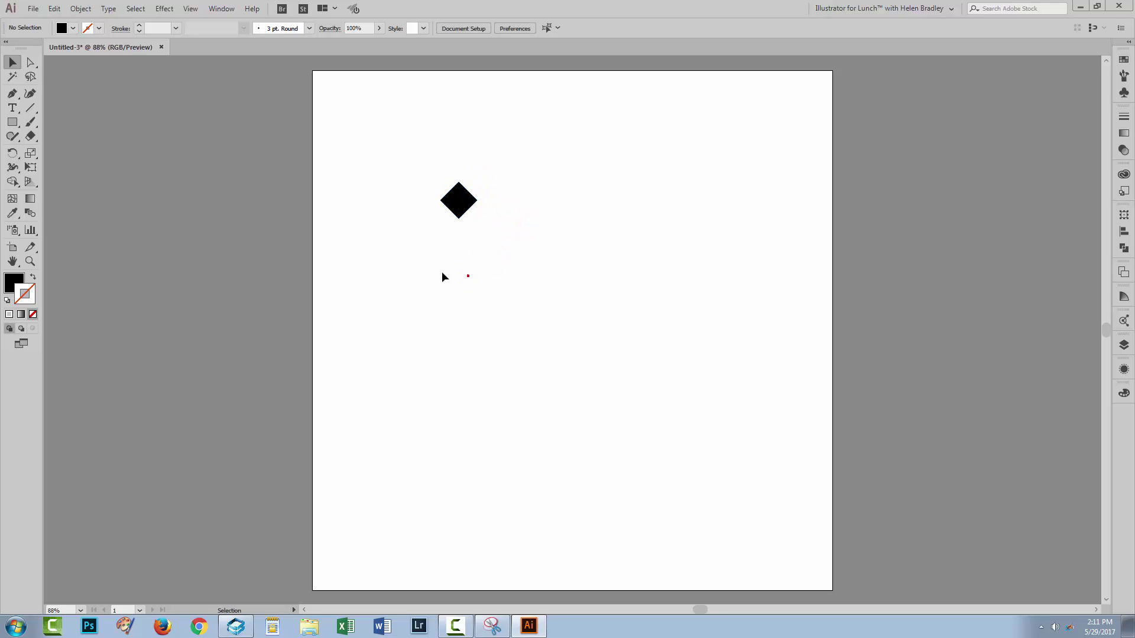
Select the diamond's side points and resize them to W 50 px, H 70 px.
click(30, 64)
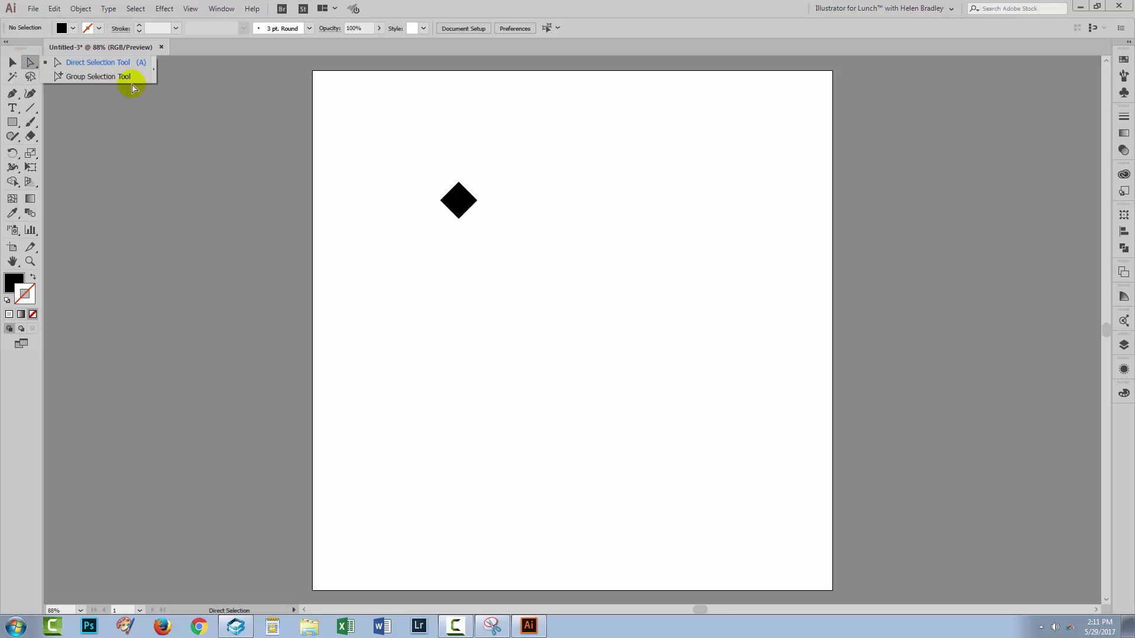
click(89, 63)
click(425, 183)
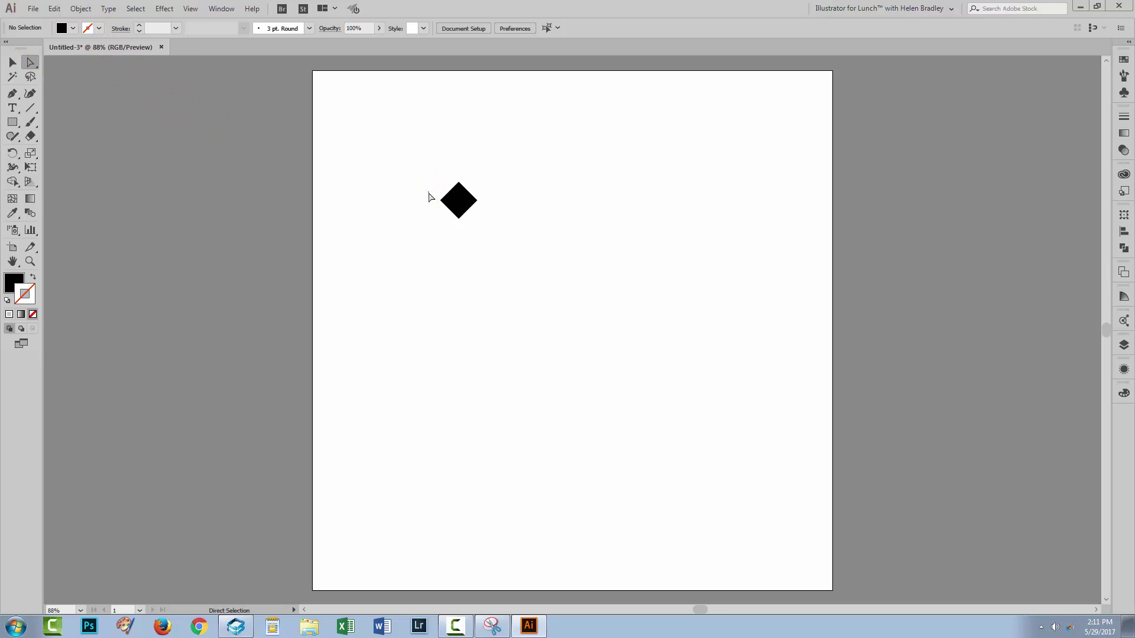
drag(429, 193, 471, 197)
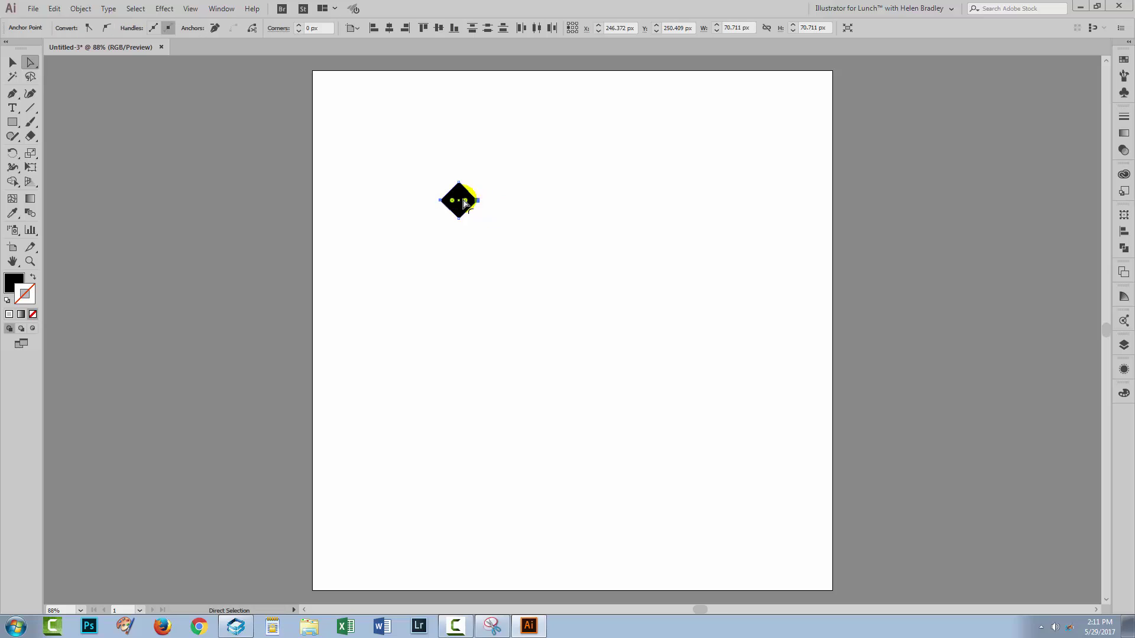
click(751, 27)
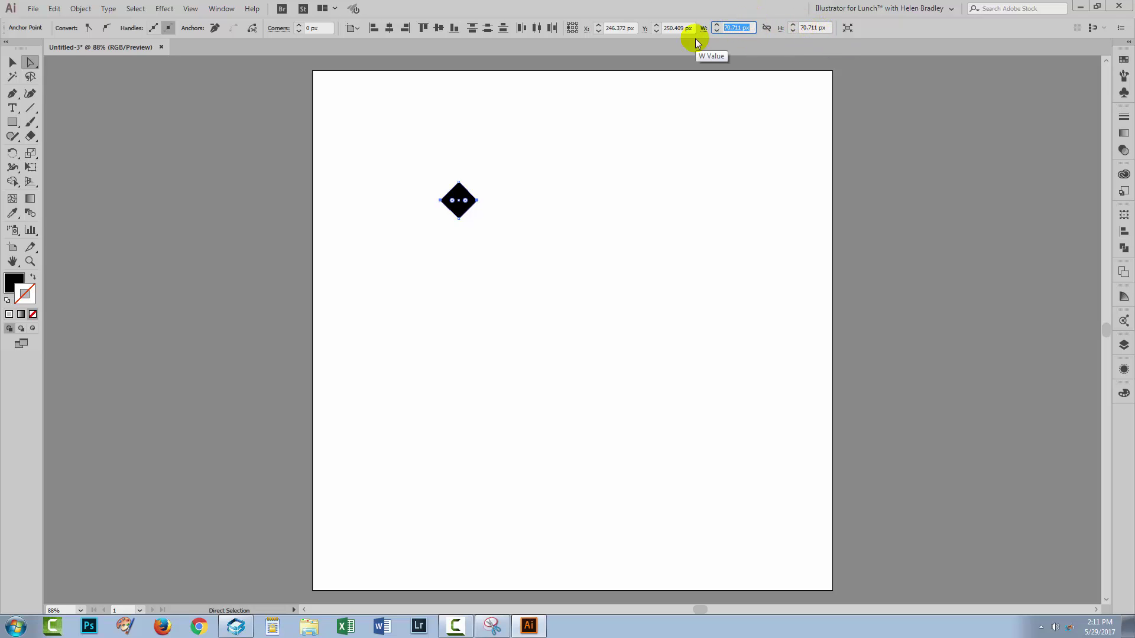
text(50)
key(Tab)
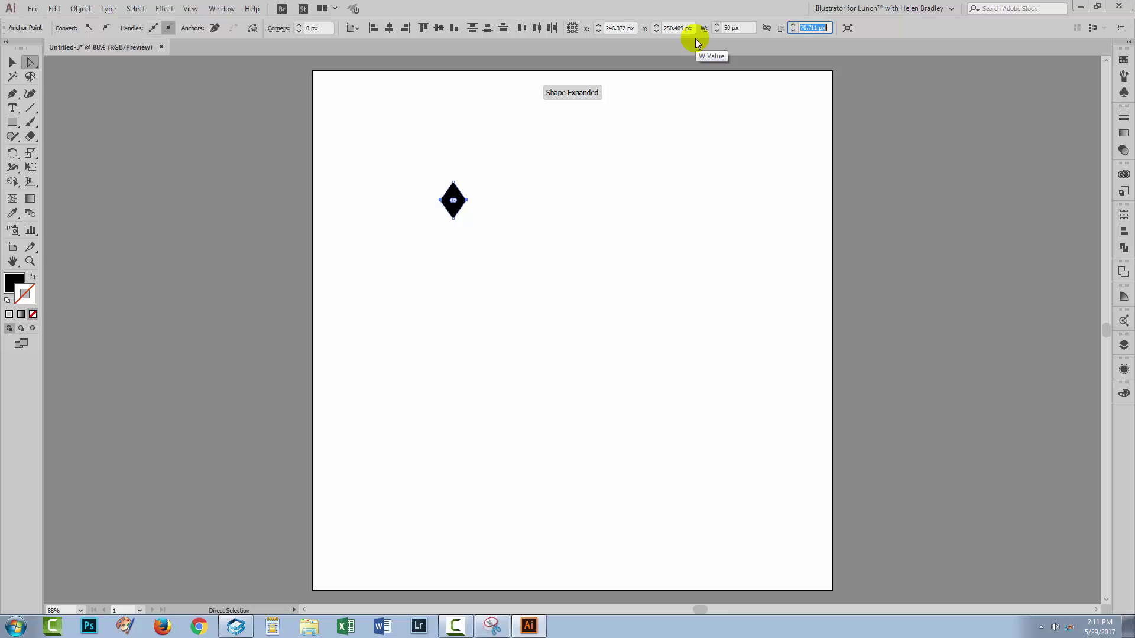
text(70)
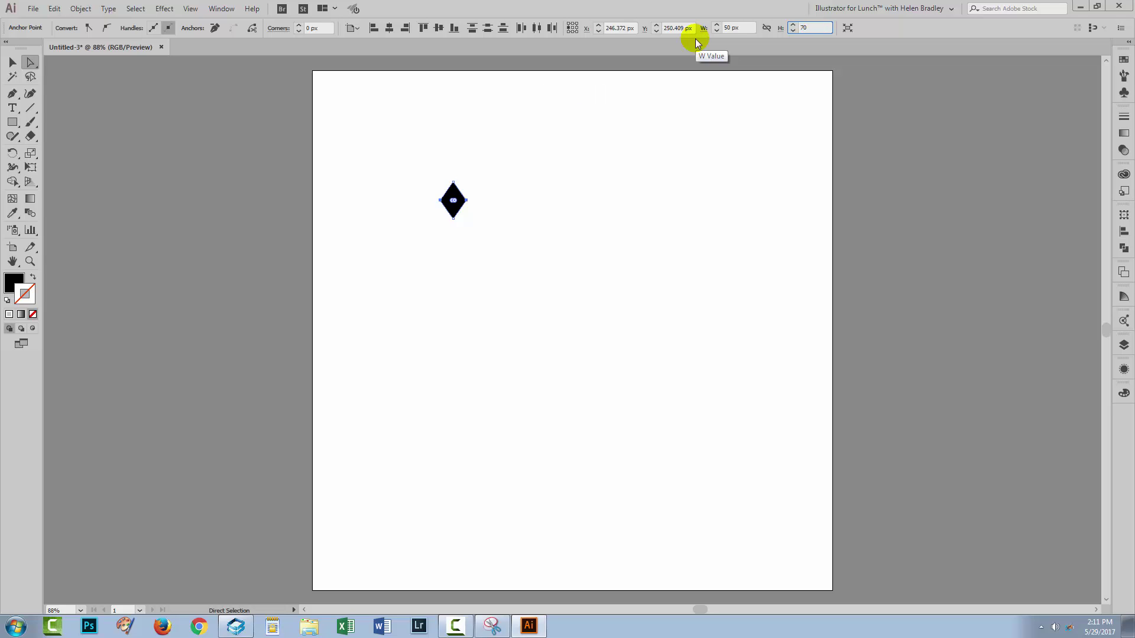
key(Tab)
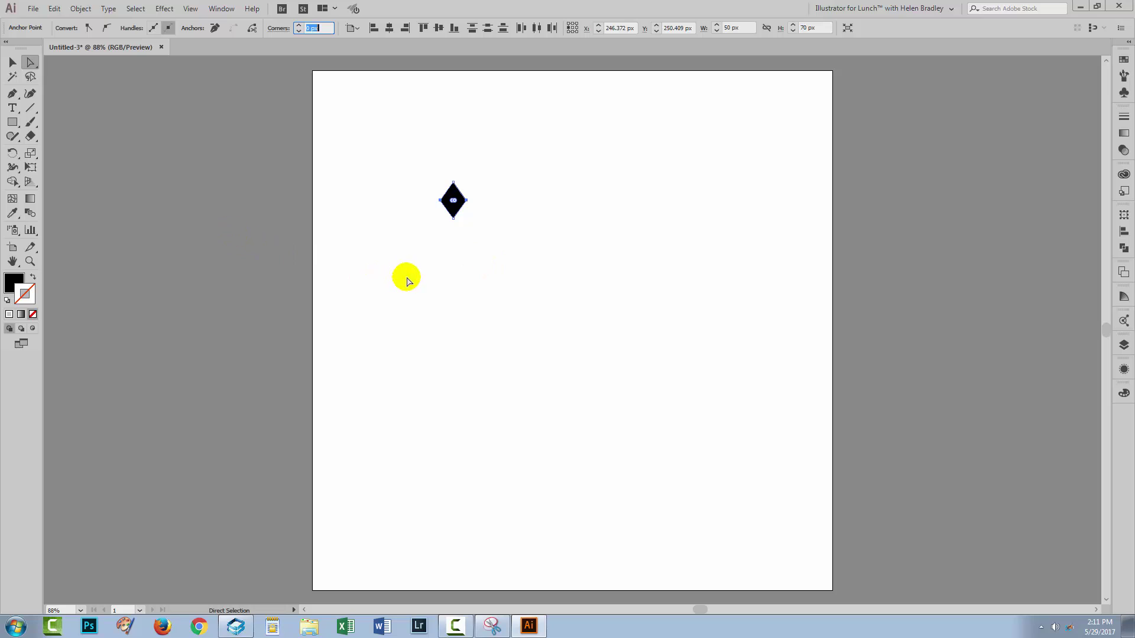
click(12, 62)
Select the tall diamond and apply Object > Transform > Reset Bounding Box.
click(392, 230)
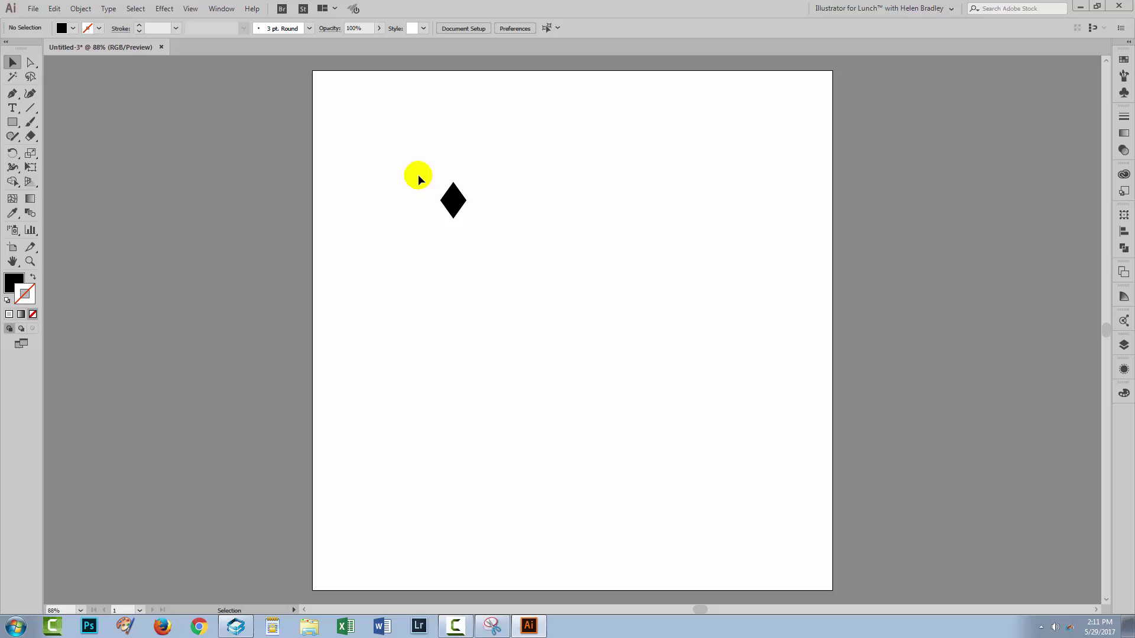
drag(419, 176, 448, 255)
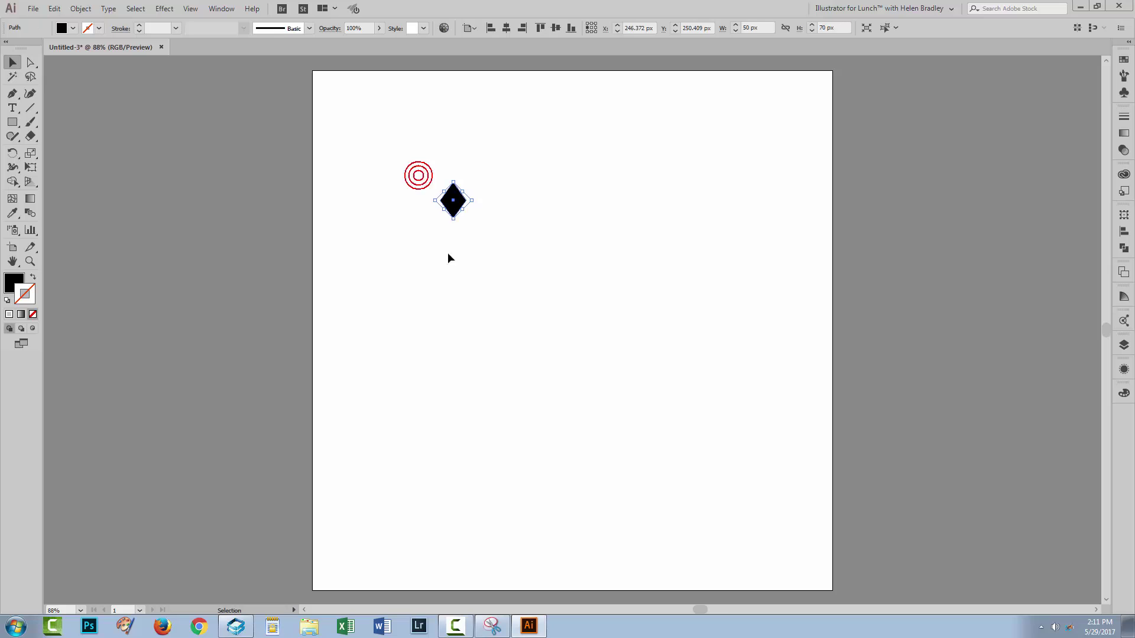
click(79, 8)
mouse_move(145, 22)
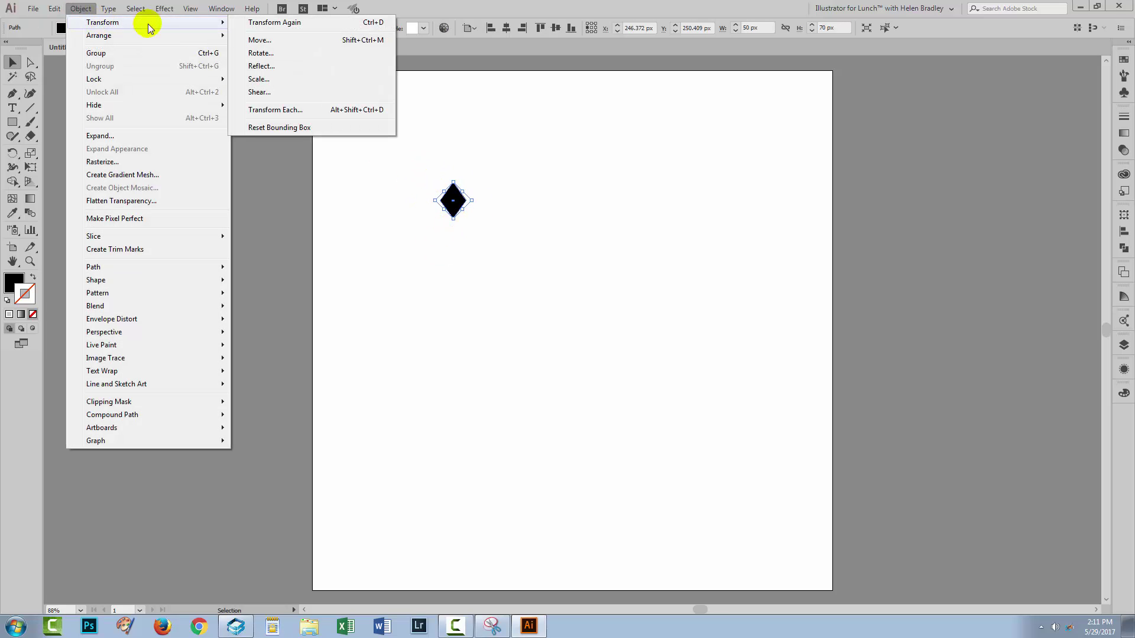
click(294, 128)
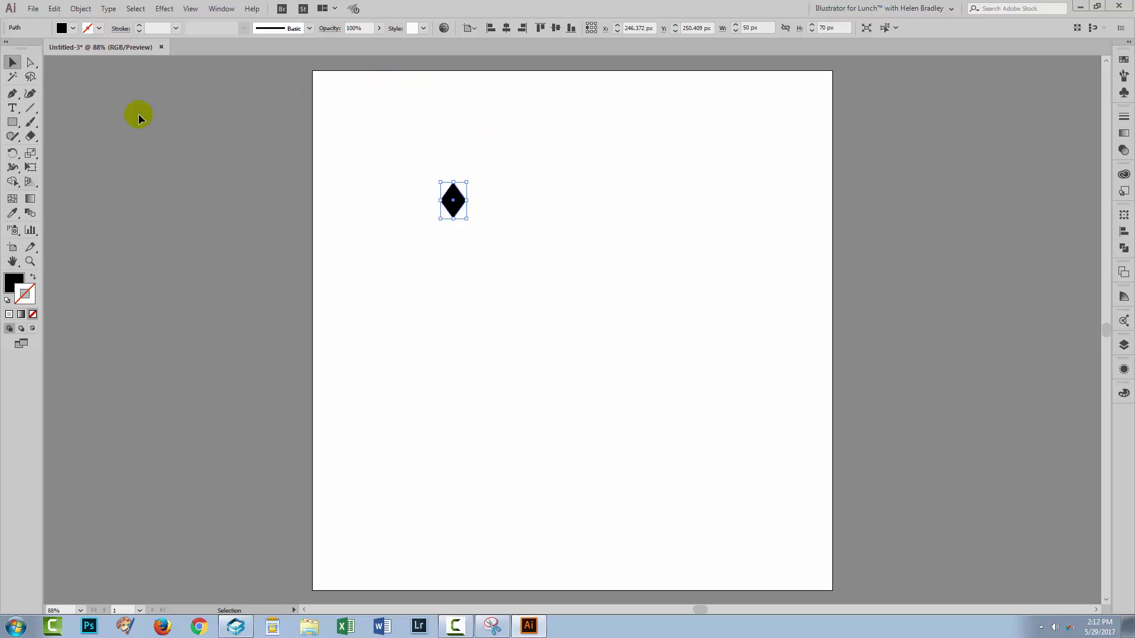
Show rulers and place a vertical guide at x 500 px.
click(192, 9)
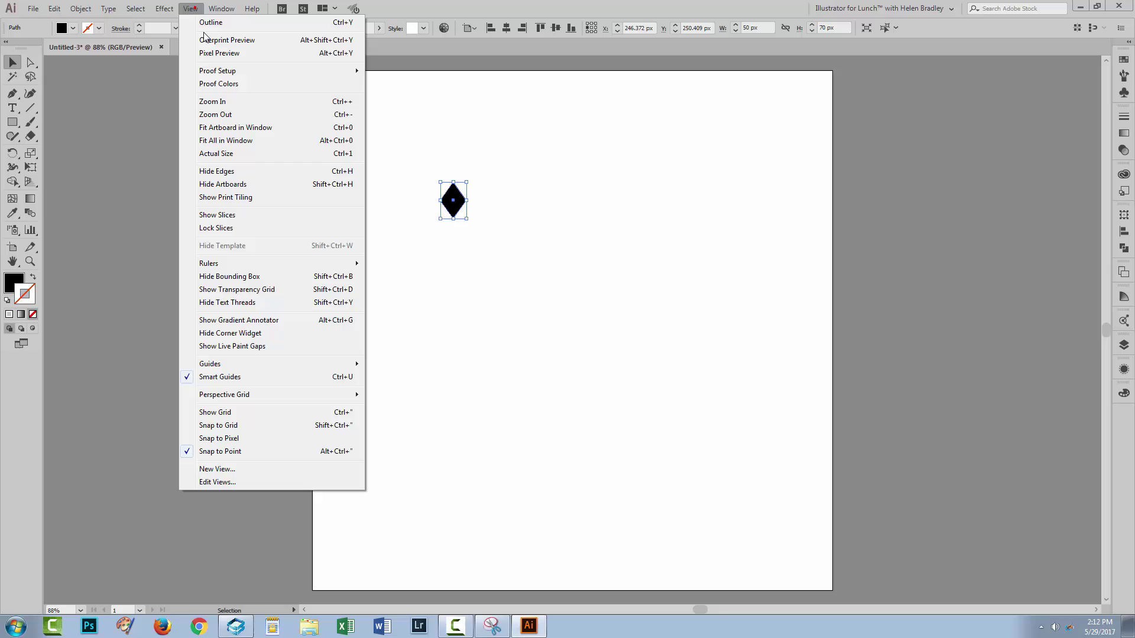
mouse_move(215, 264)
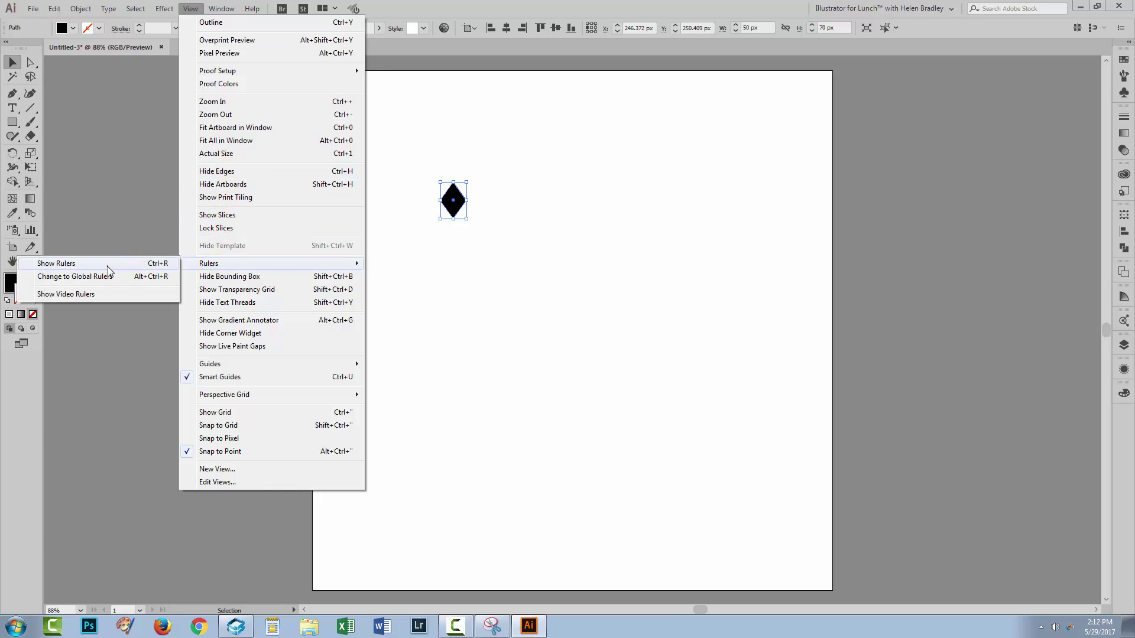
click(138, 264)
drag(50, 311, 571, 271)
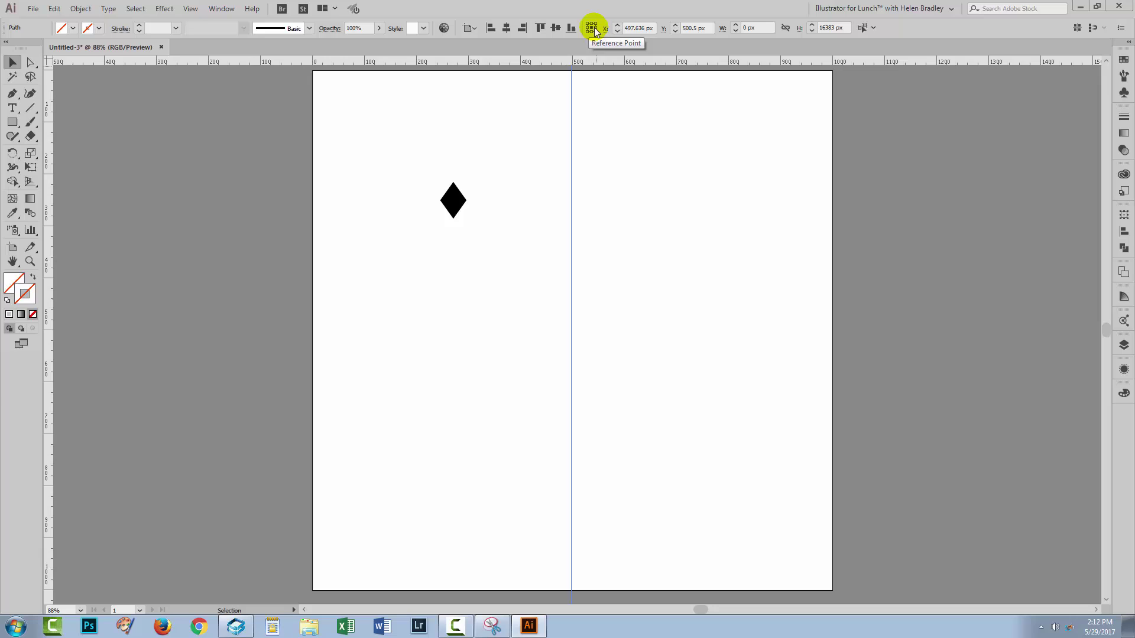
click(650, 29)
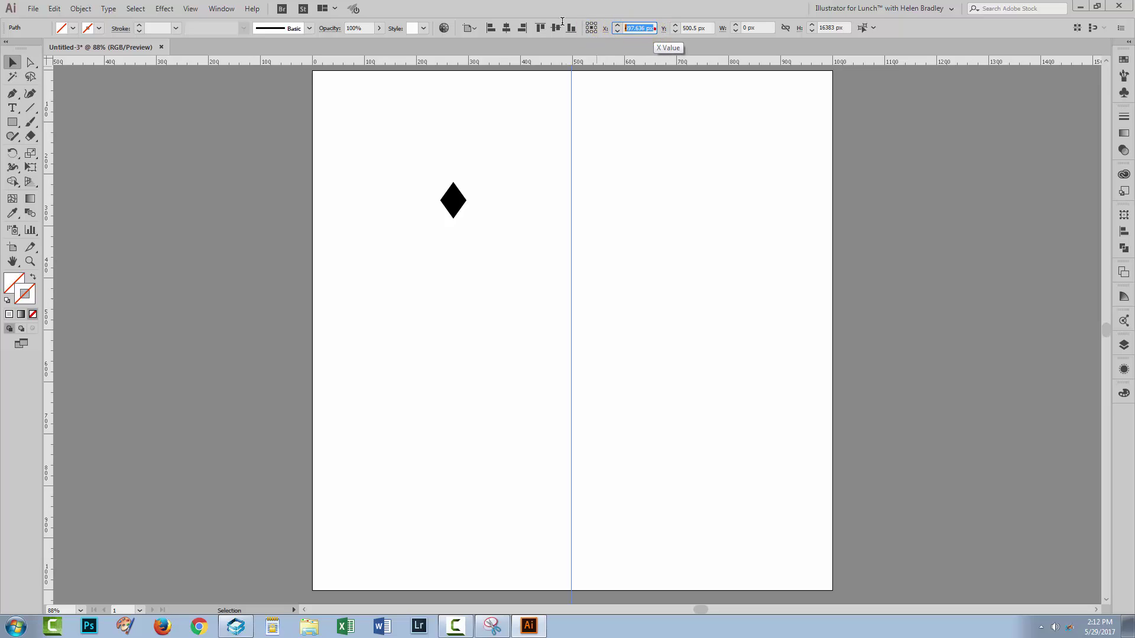
text(500)
key(Tab)
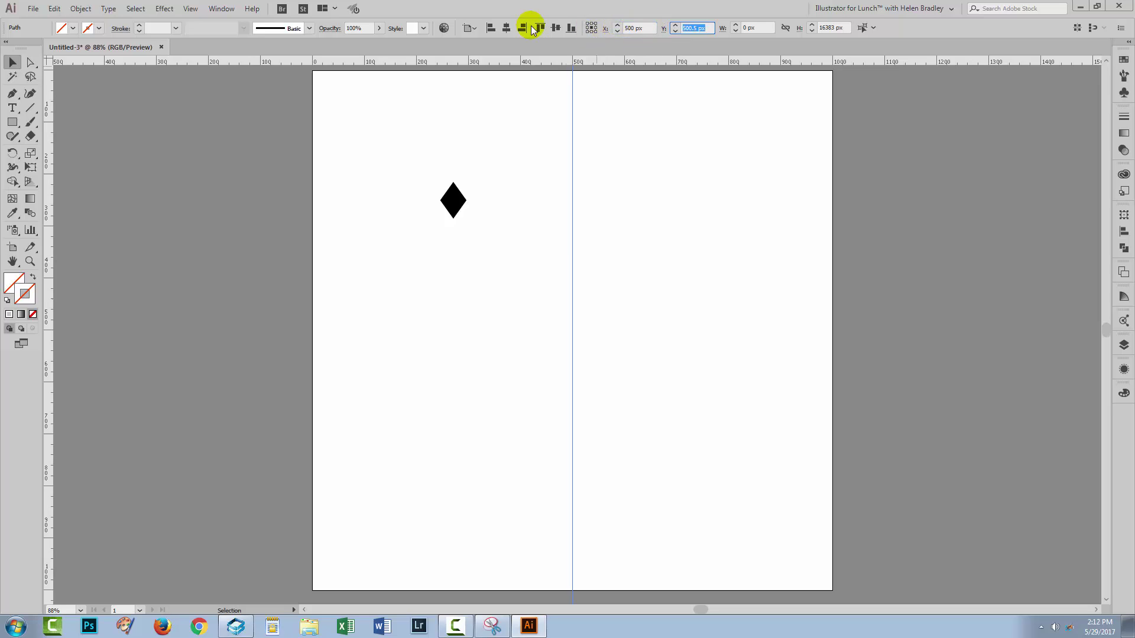
Add a horizontal guide at y 500 px.
drag(615, 61, 622, 330)
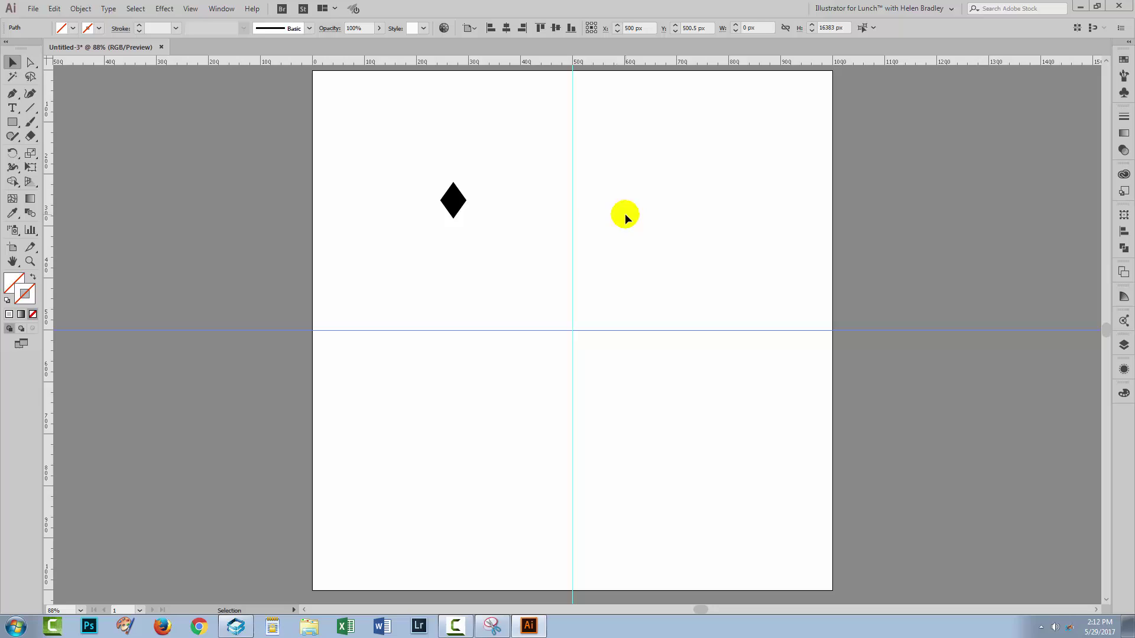
click(711, 27)
text(50)
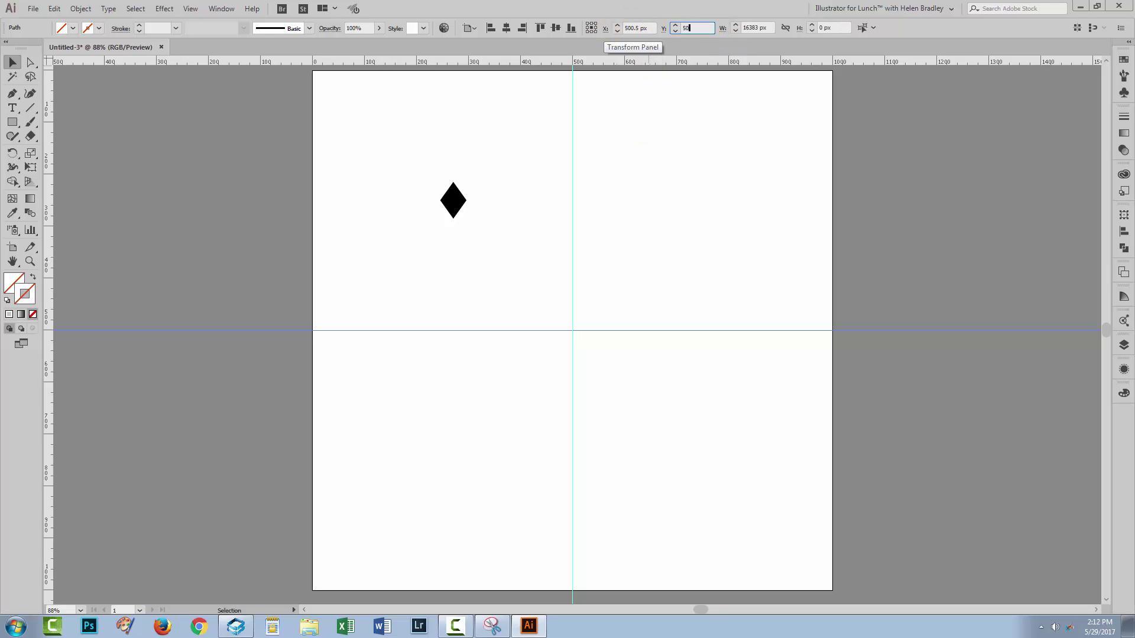
text(0)
key(Tab)
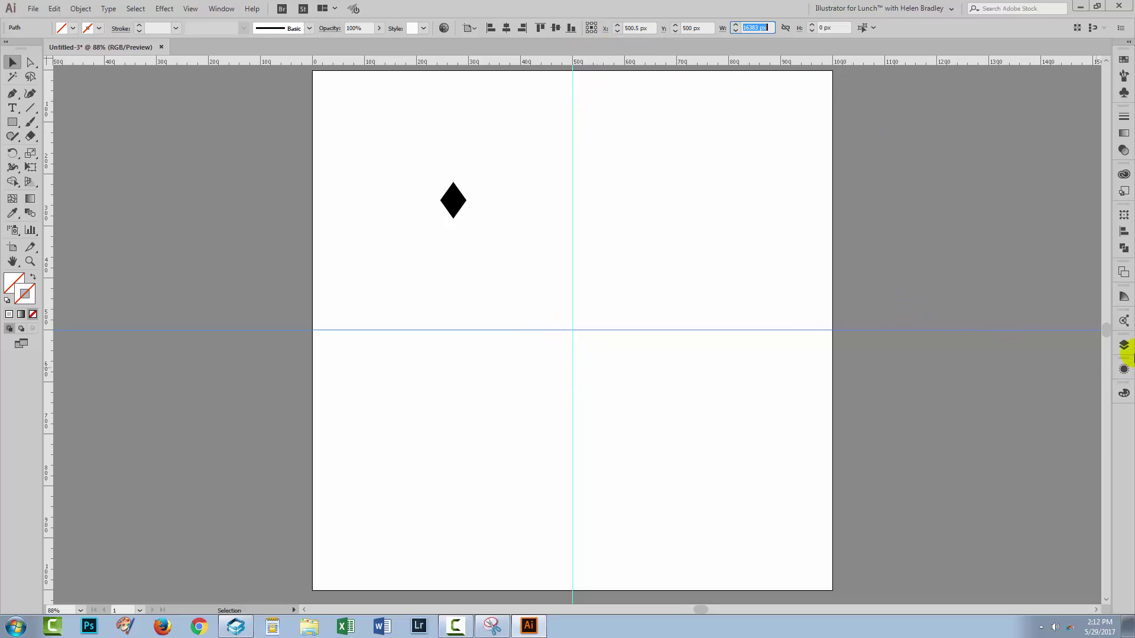
In Layer 1, lock the guides, stack the diamond path above them, and move the diamond down-right.
click(1124, 345)
drag(1020, 349, 891, 135)
drag(975, 234, 1008, 418)
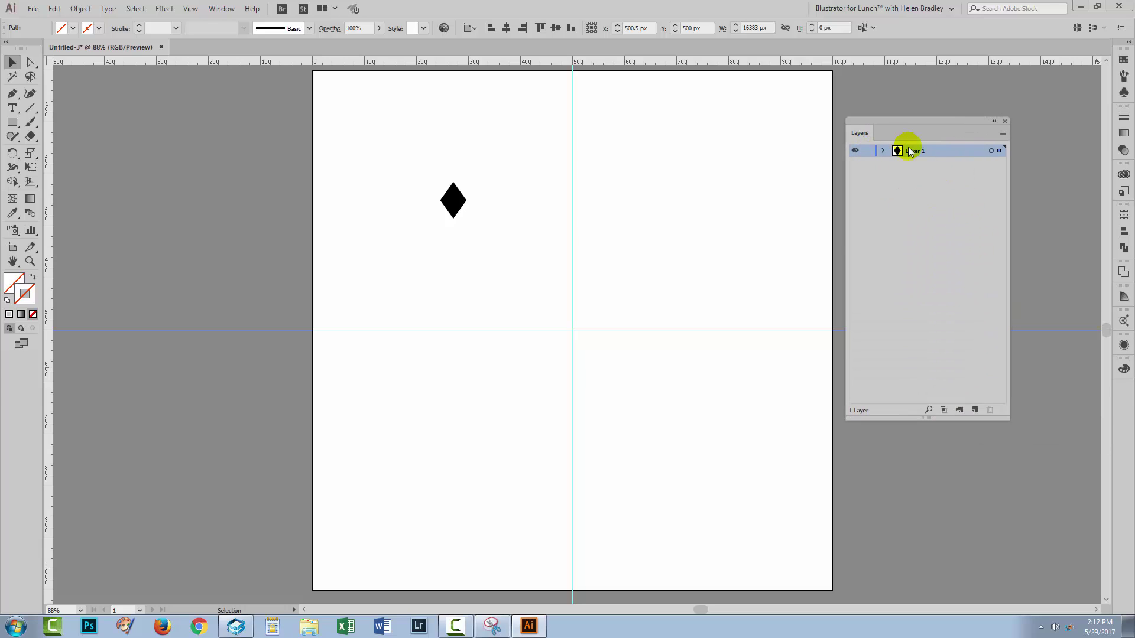
click(883, 150)
click(867, 163)
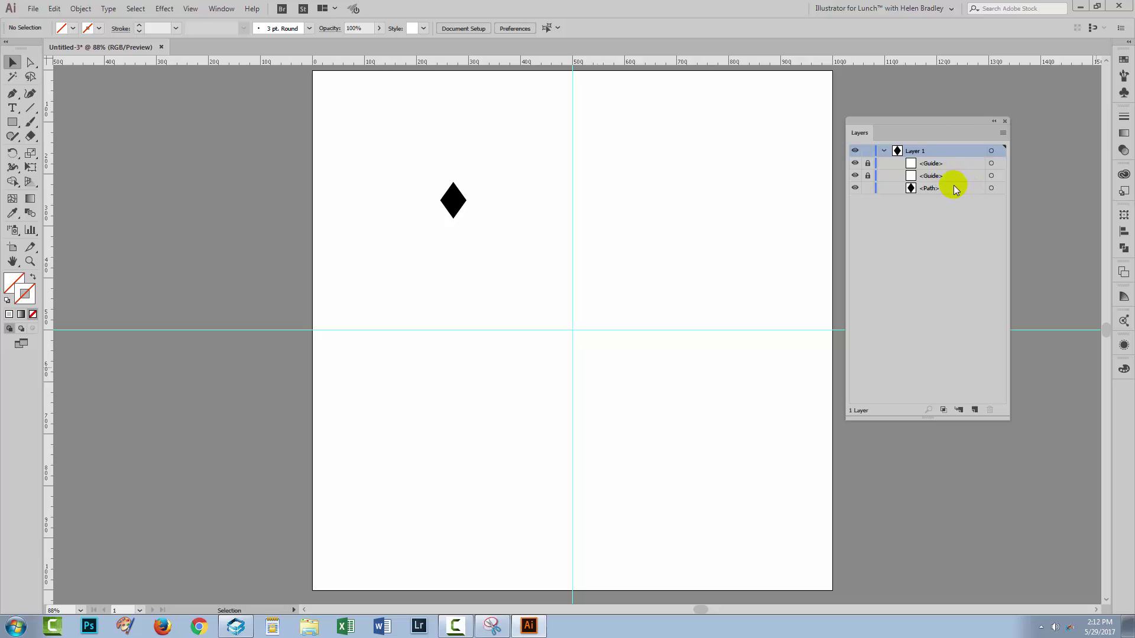
drag(950, 191, 934, 155)
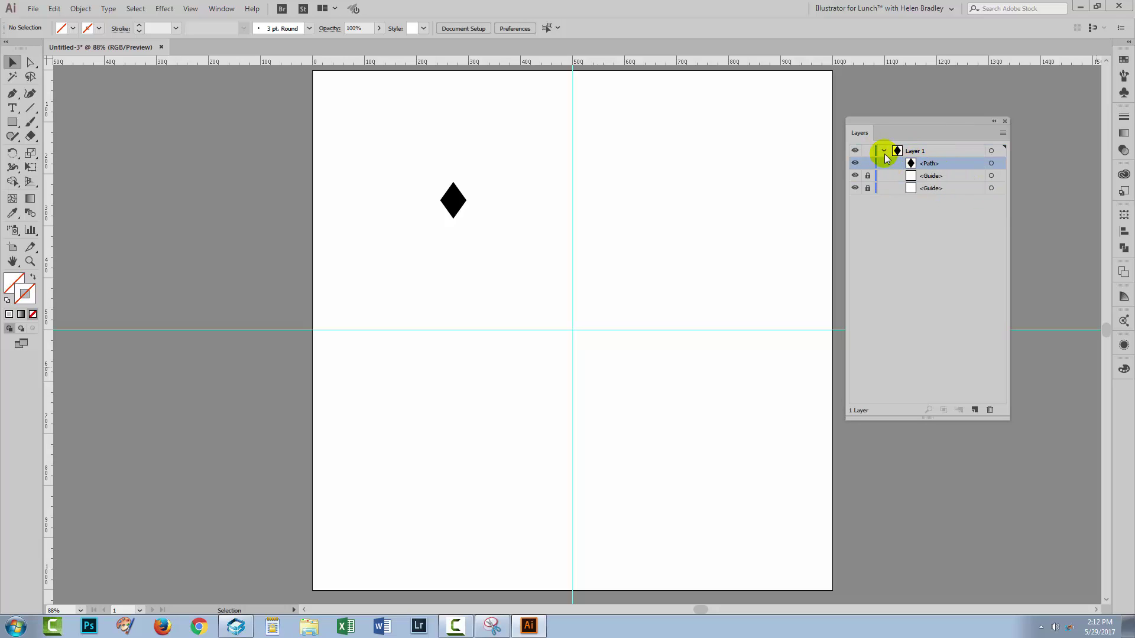
drag(854, 130, 905, 136)
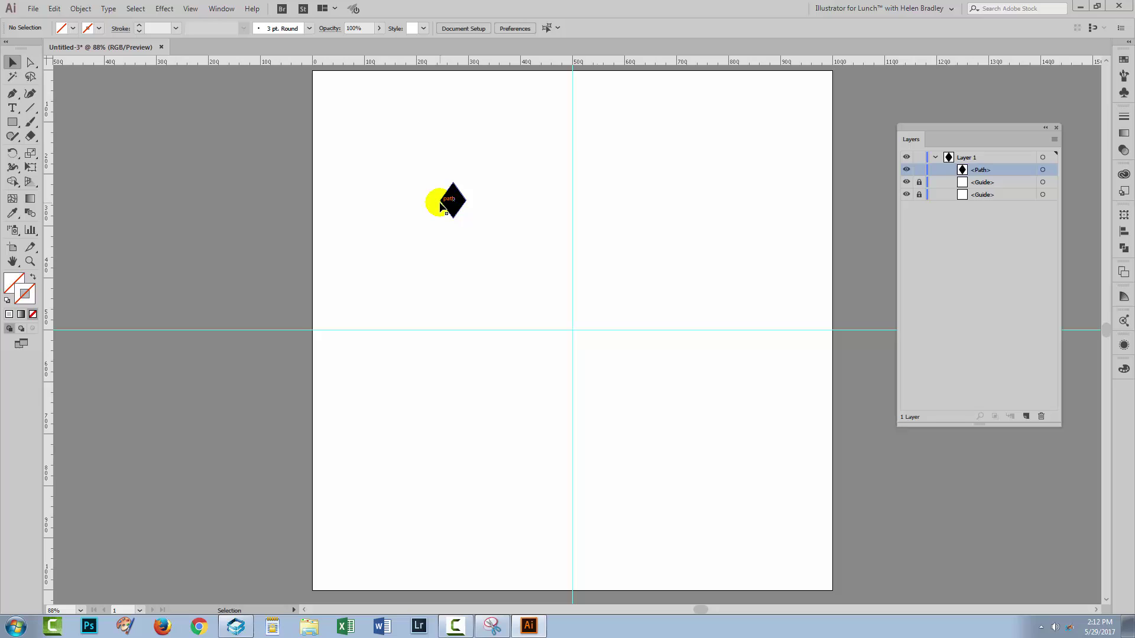
drag(450, 202, 470, 263)
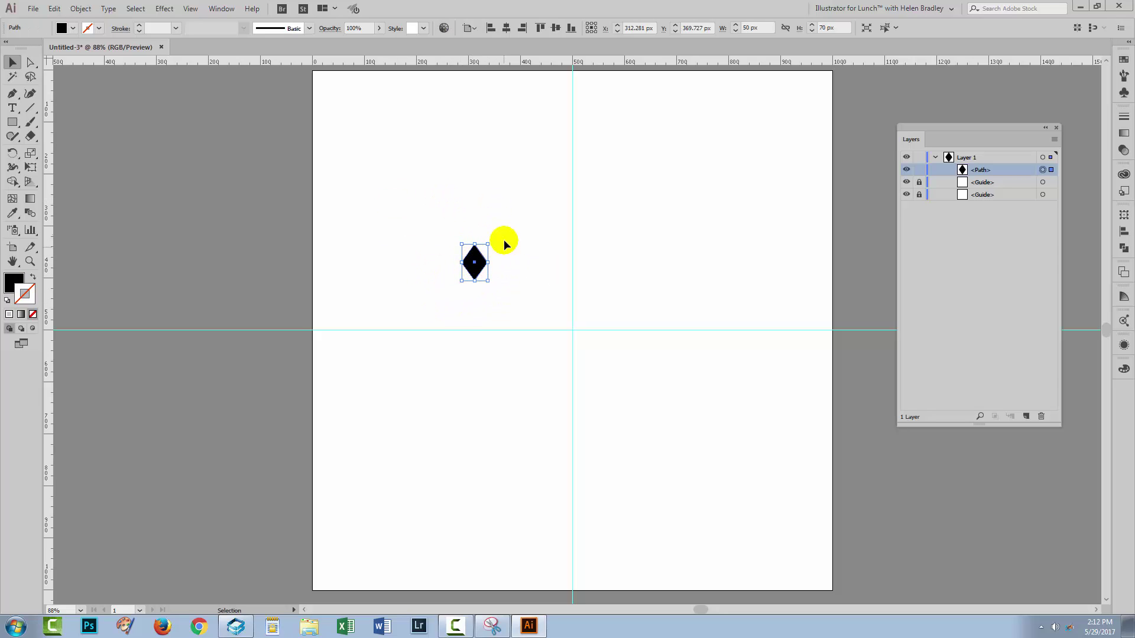
Paste a copy of the diamond in place as a black outline sized 90 × 110 px.
click(54, 10)
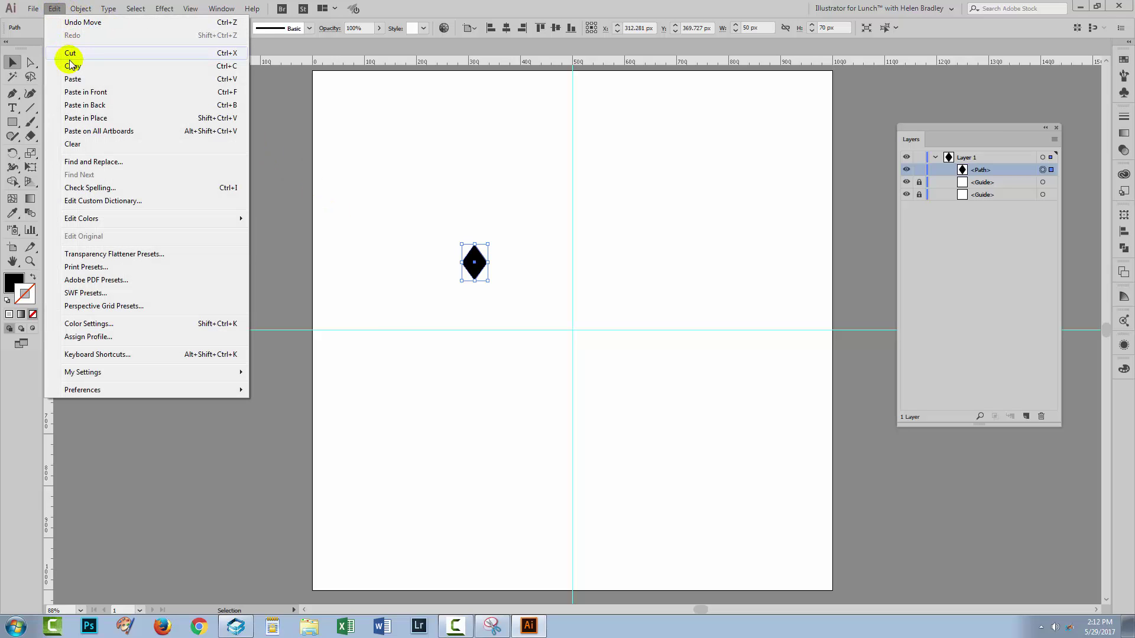
click(54, 9)
click(55, 8)
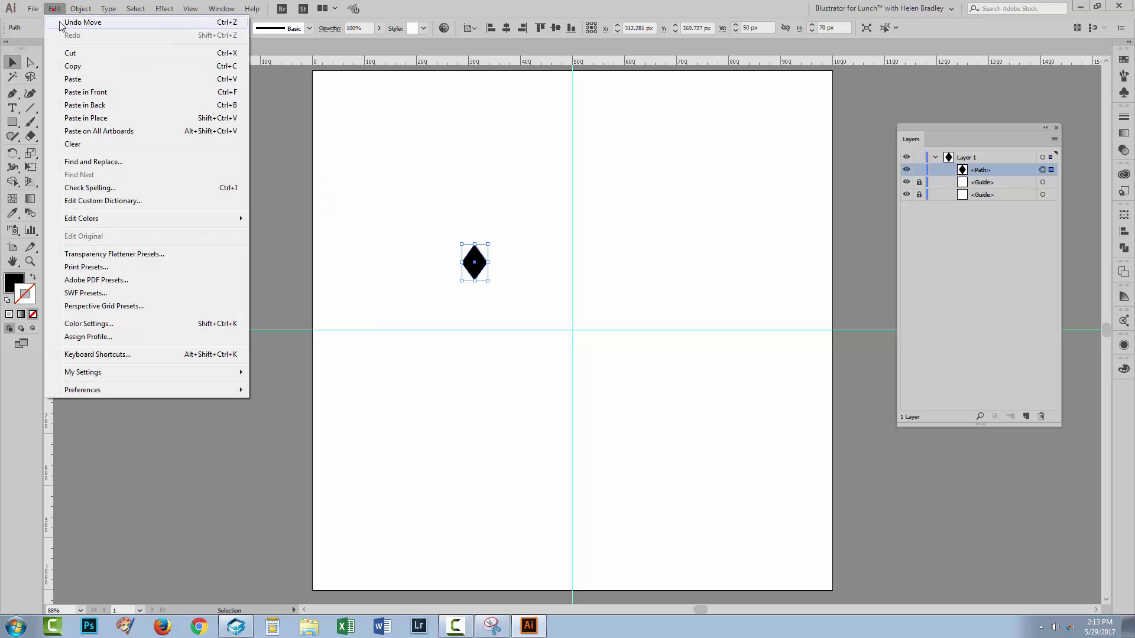
click(90, 118)
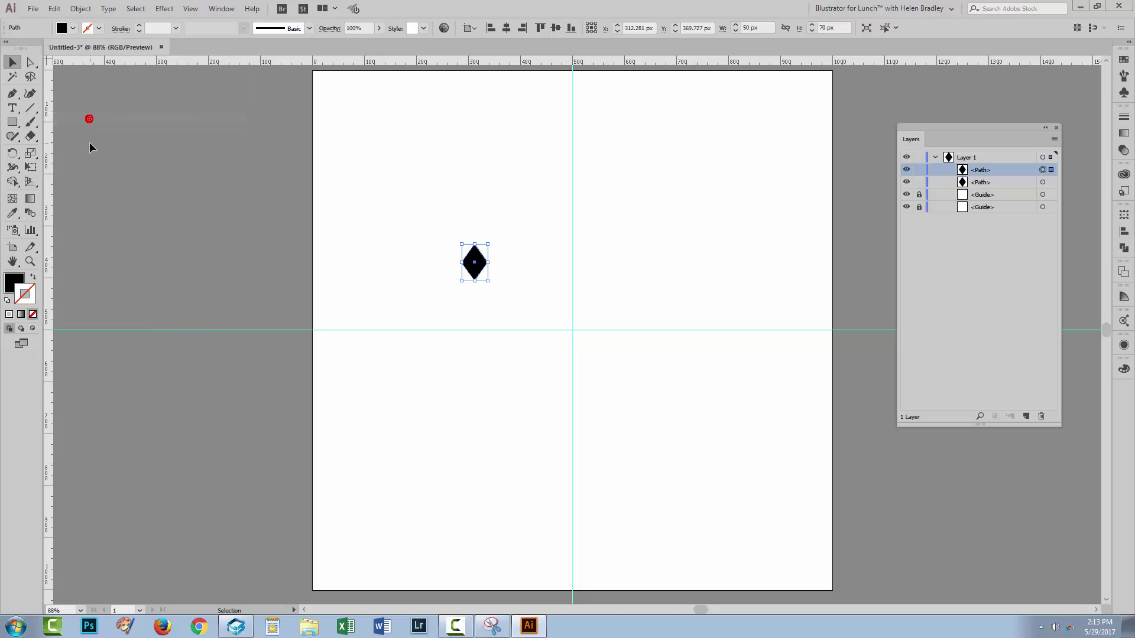
click(32, 279)
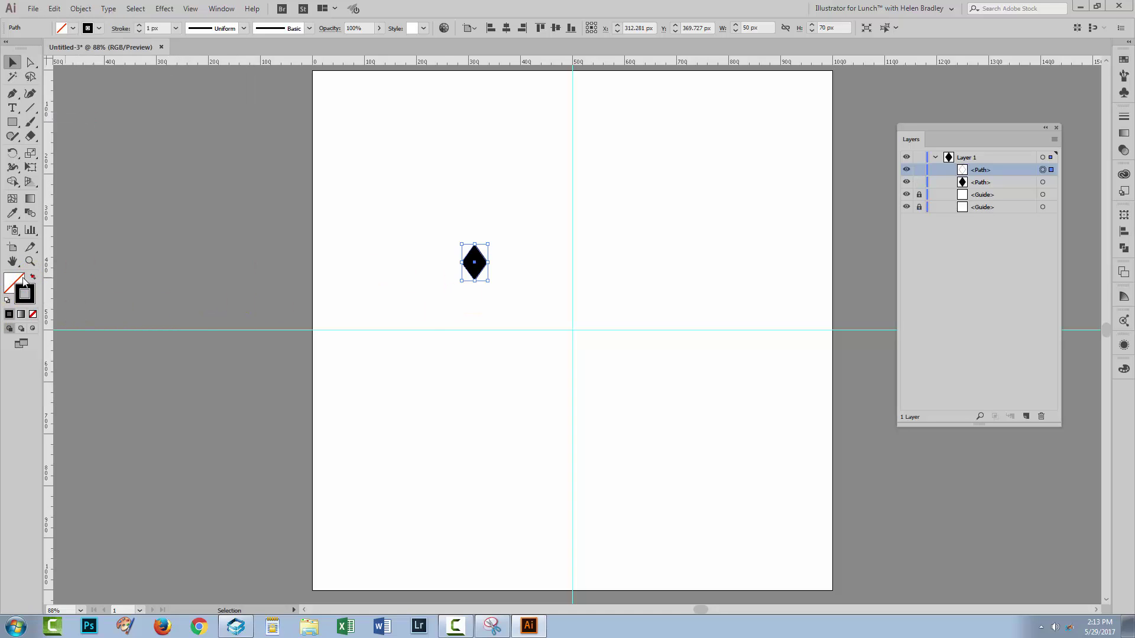
click(767, 25)
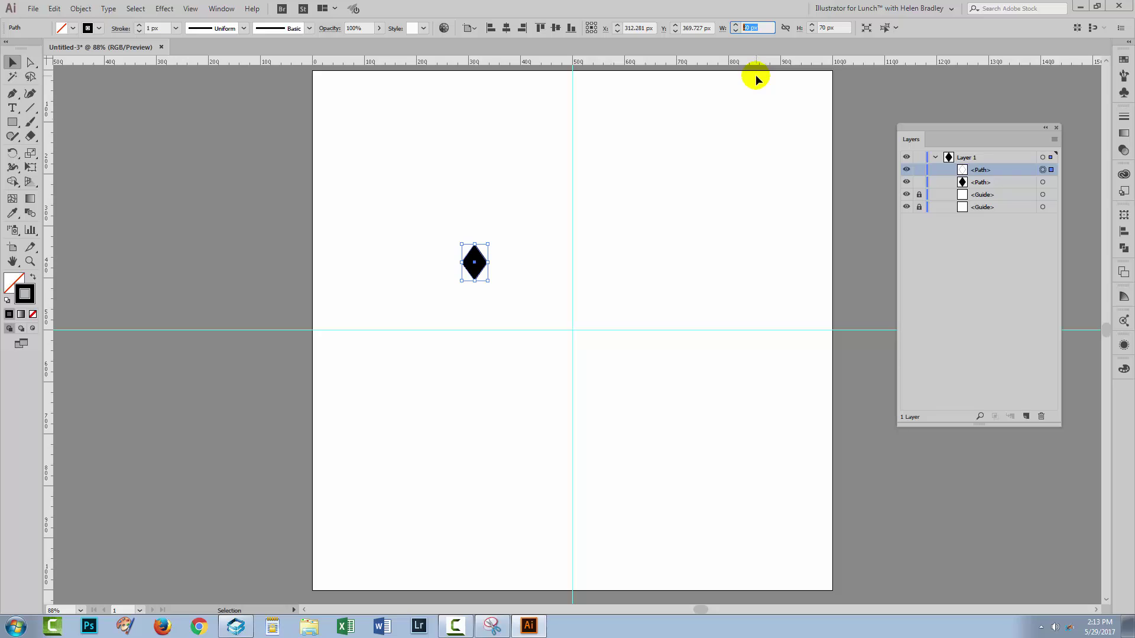
key(Left)
text(+40)
key(Return)
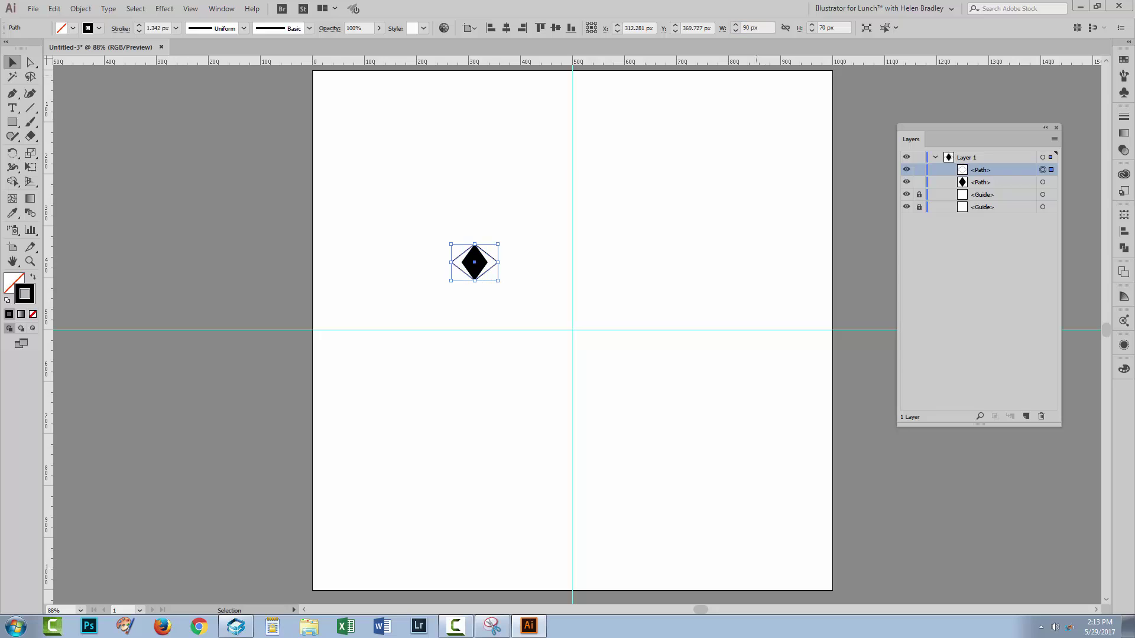
click(826, 27)
text(+40)
key(Return)
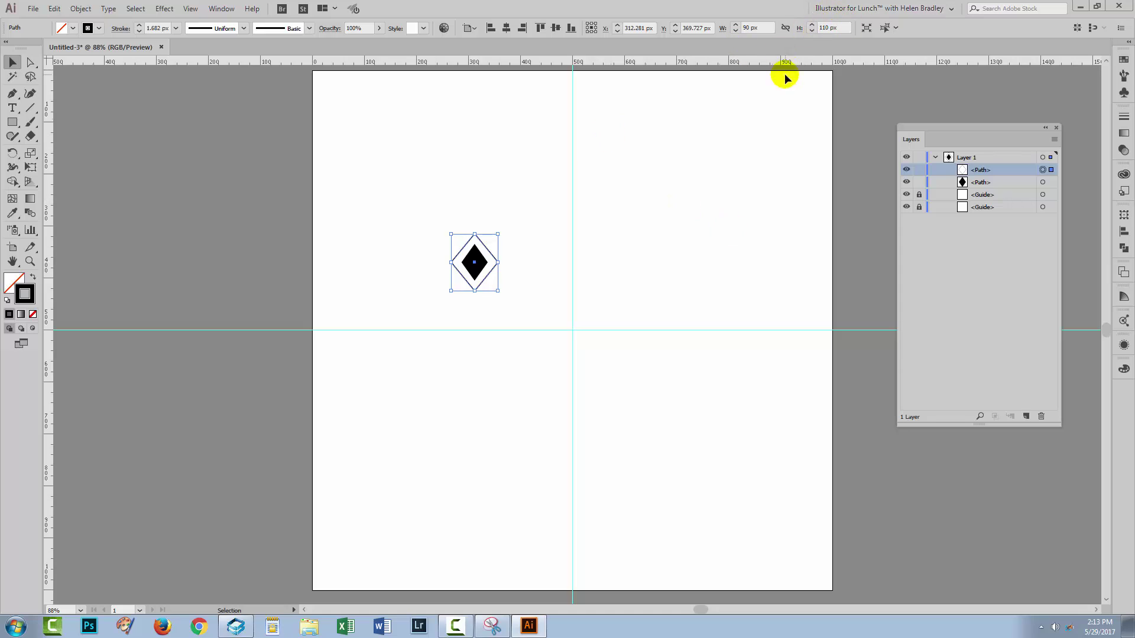
click(551, 230)
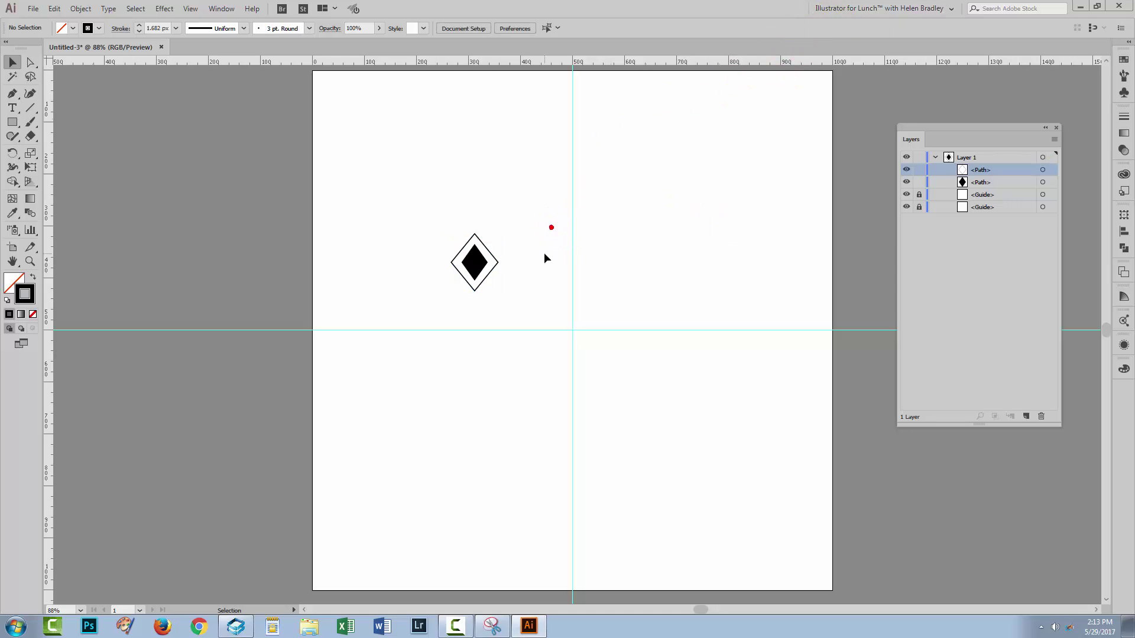
Paste a second outline copy in place and size it 130 × 150 px.
click(487, 271)
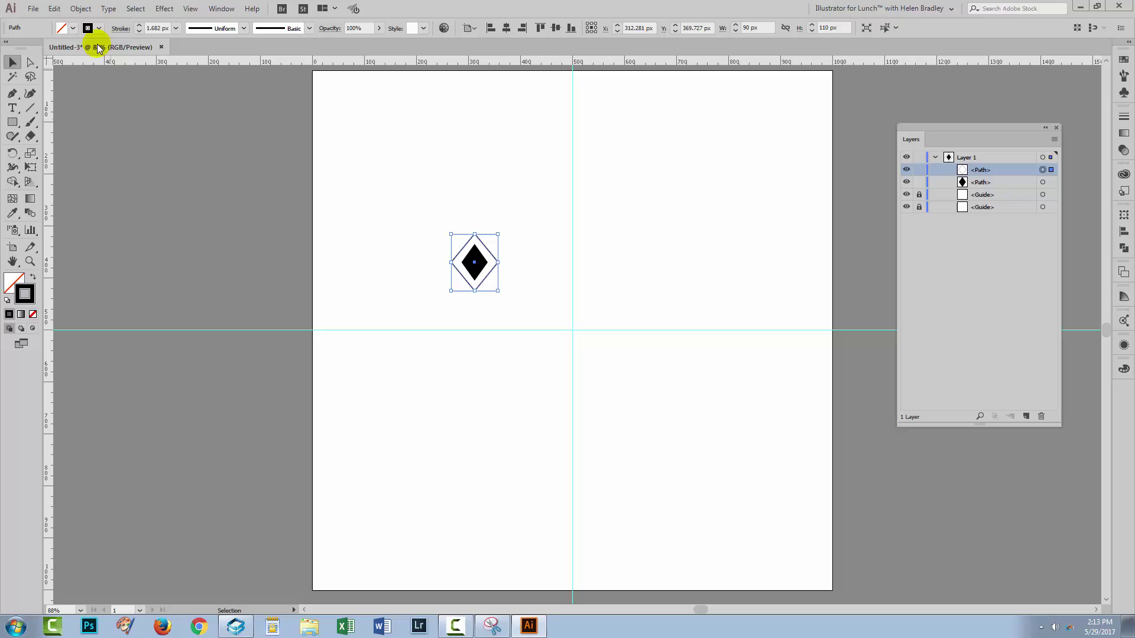
click(55, 8)
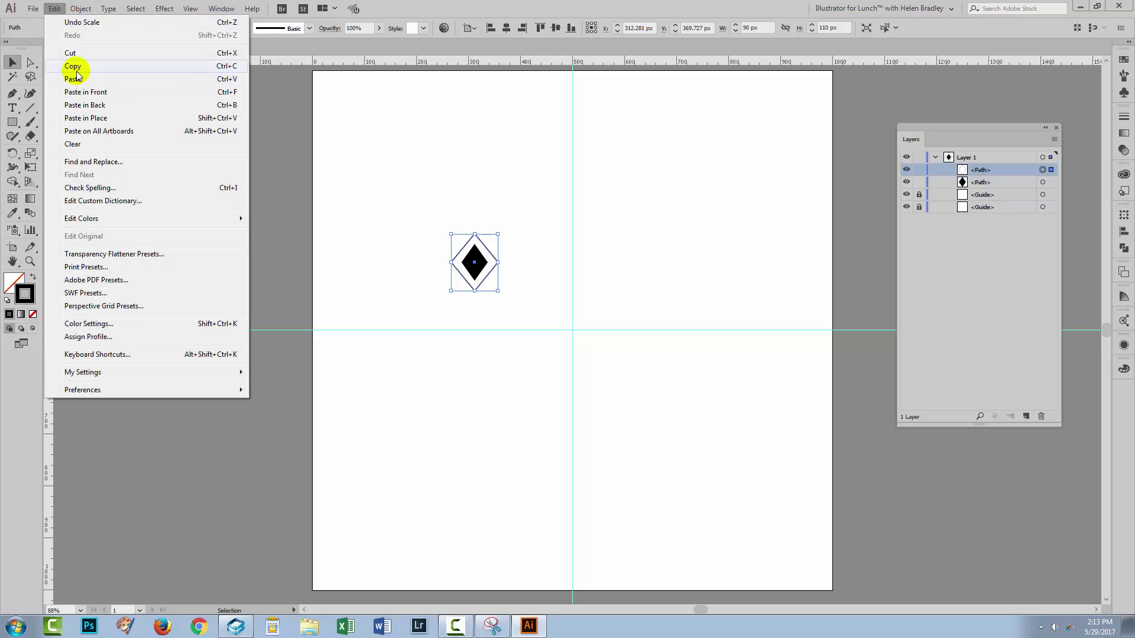
click(55, 9)
click(55, 9)
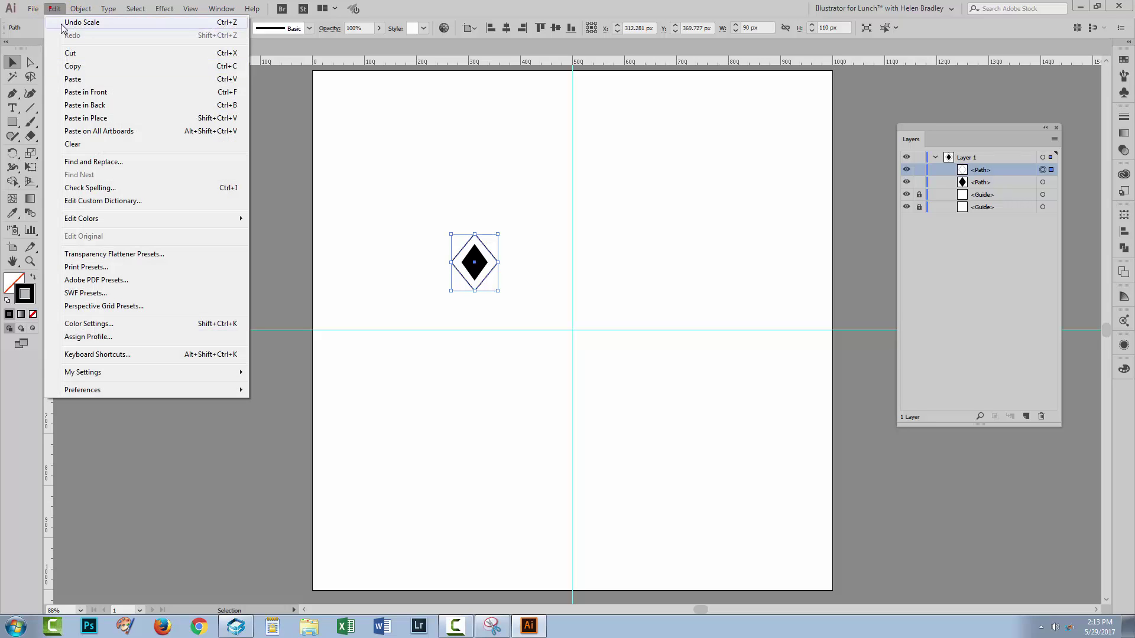
click(83, 118)
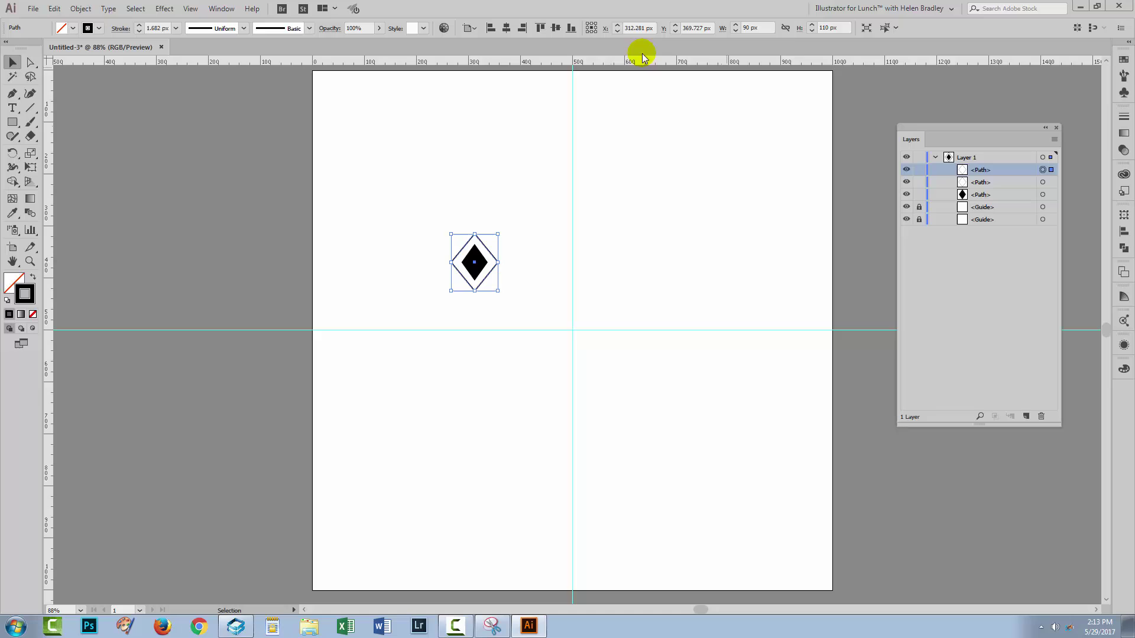
click(765, 27)
text(13)
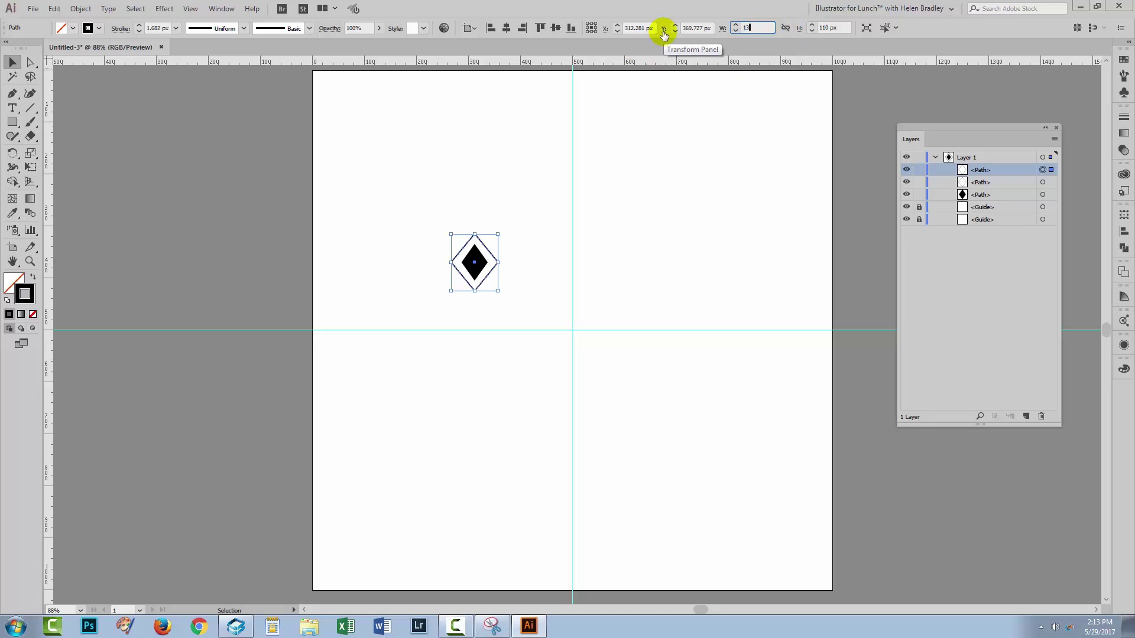
text(0)
key(Tab)
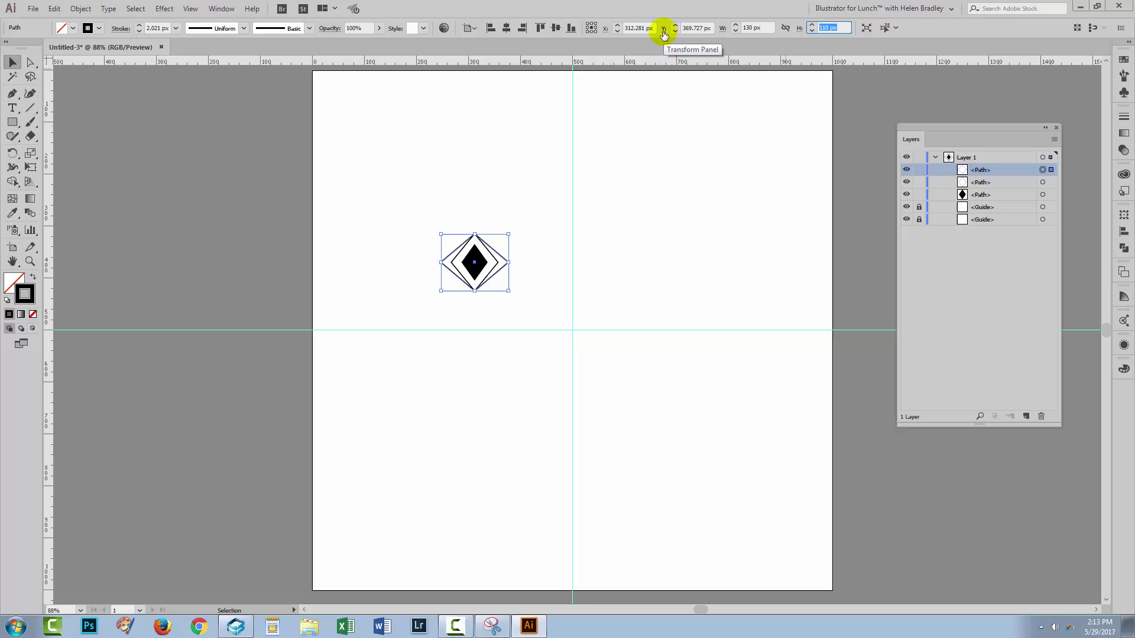
text(150)
key(Tab)
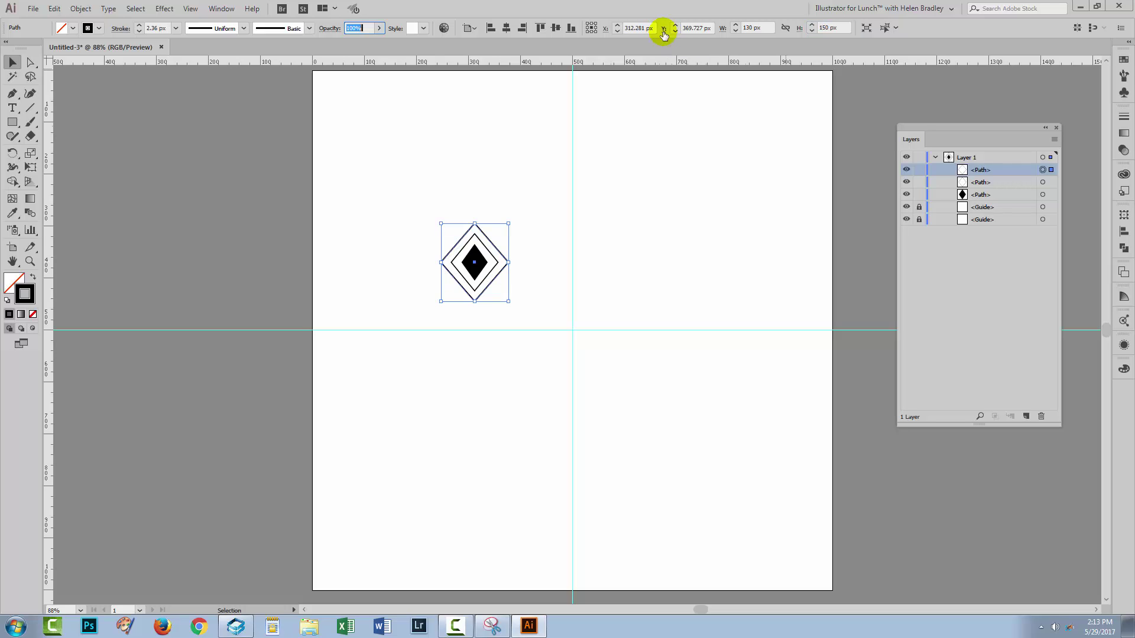
Paste a third outline in place at 170 × 190 px.
click(59, 9)
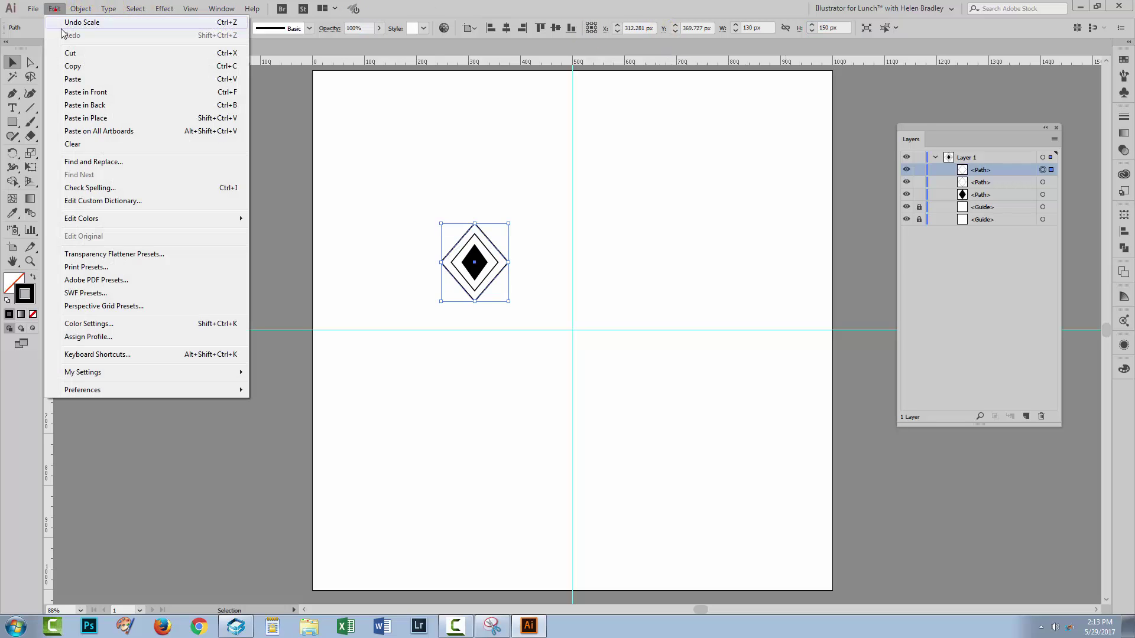
click(73, 67)
click(56, 8)
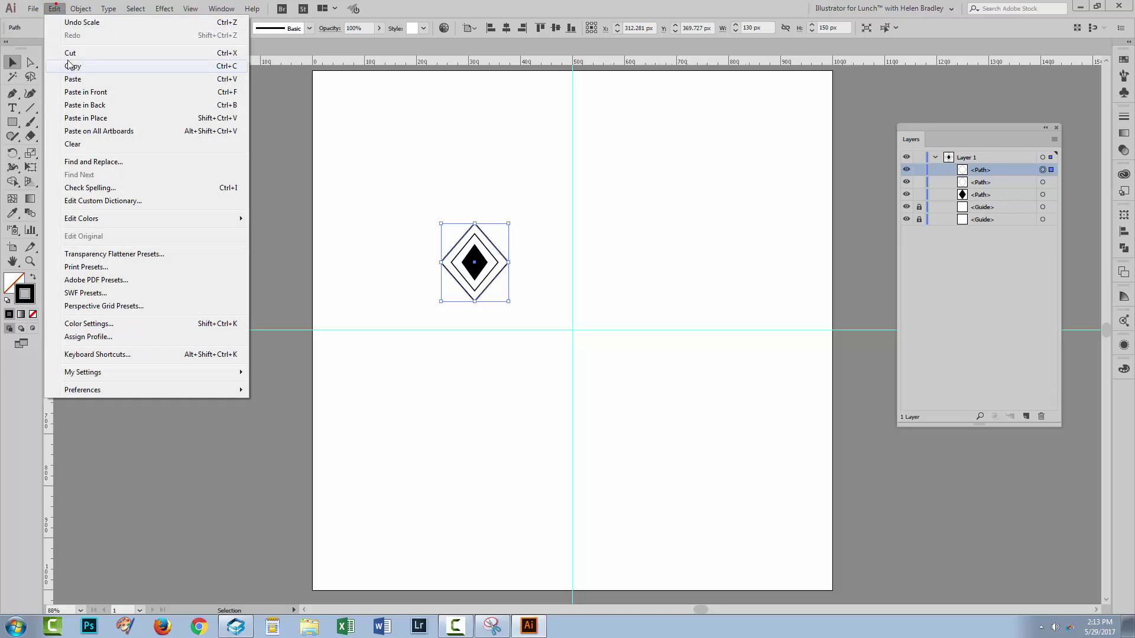
click(80, 118)
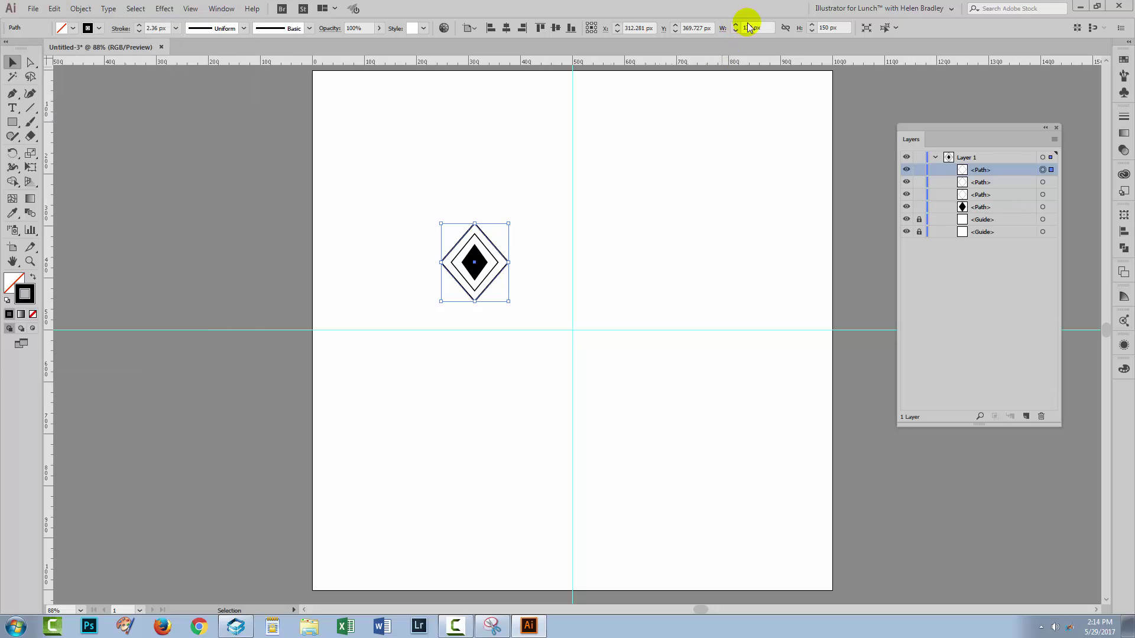
click(753, 28)
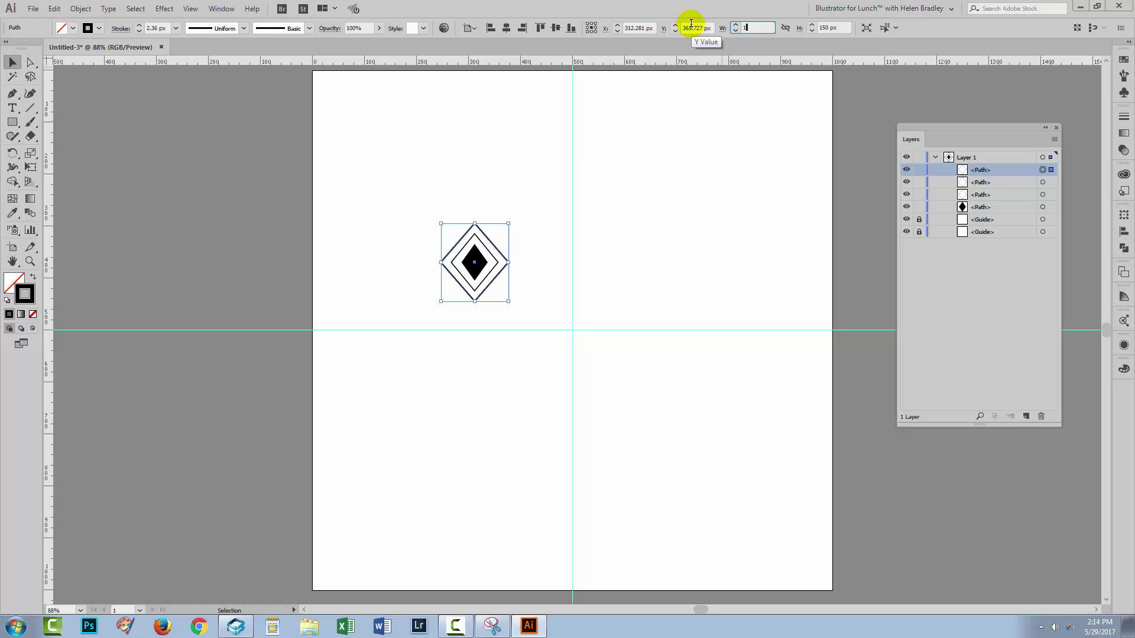
key(Tab)
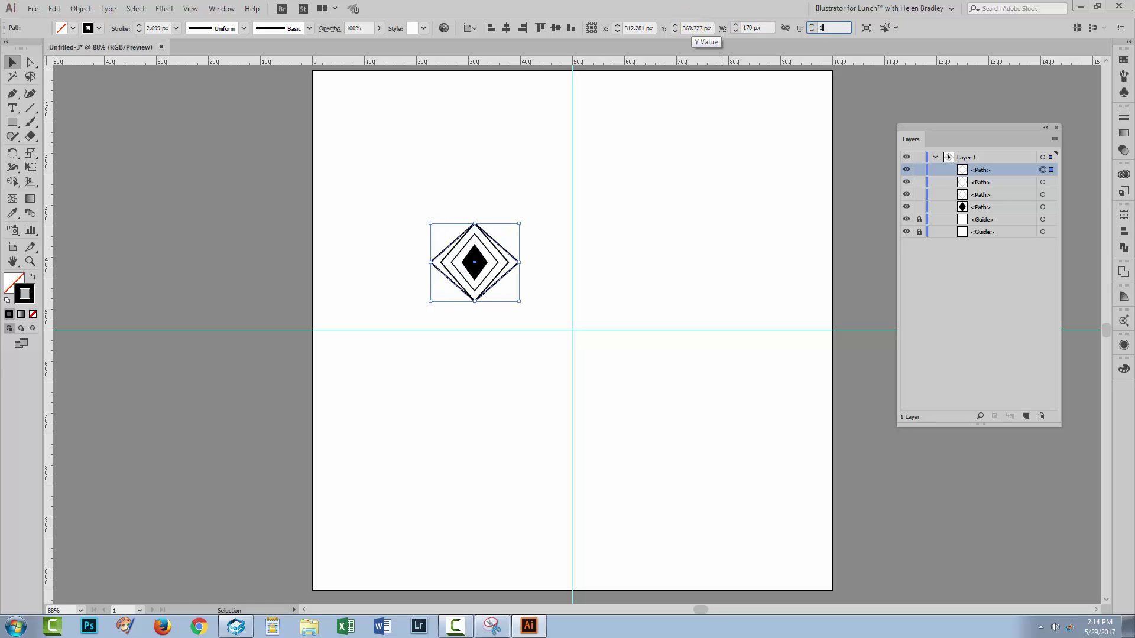
text(190)
key(Tab)
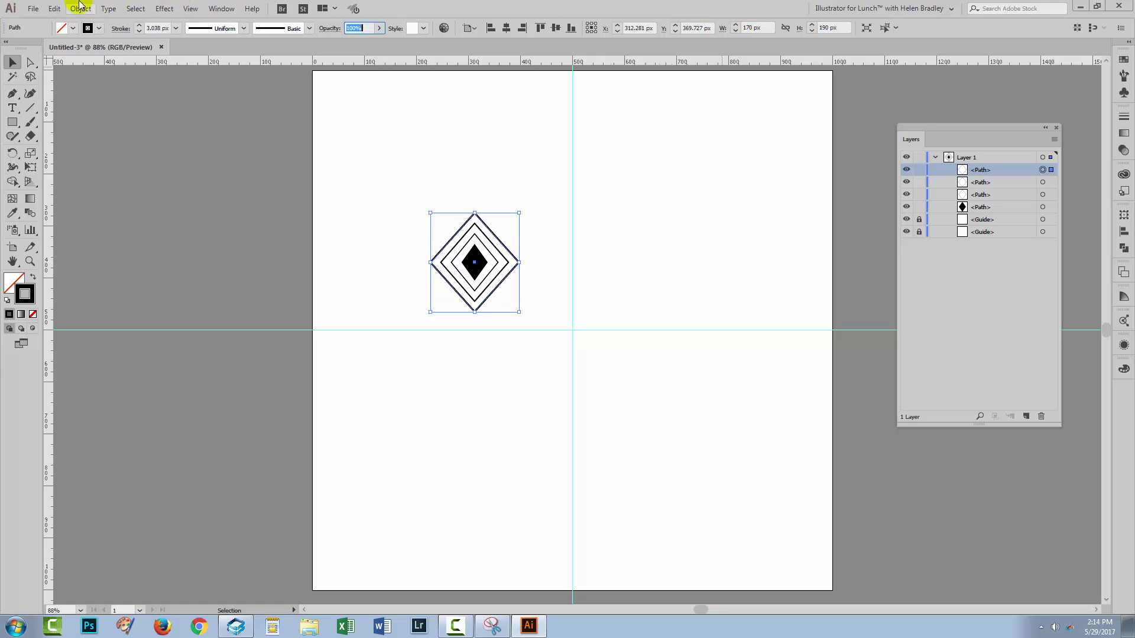
Paste a fourth outline in place at 210 × 230 px and deselect.
click(54, 11)
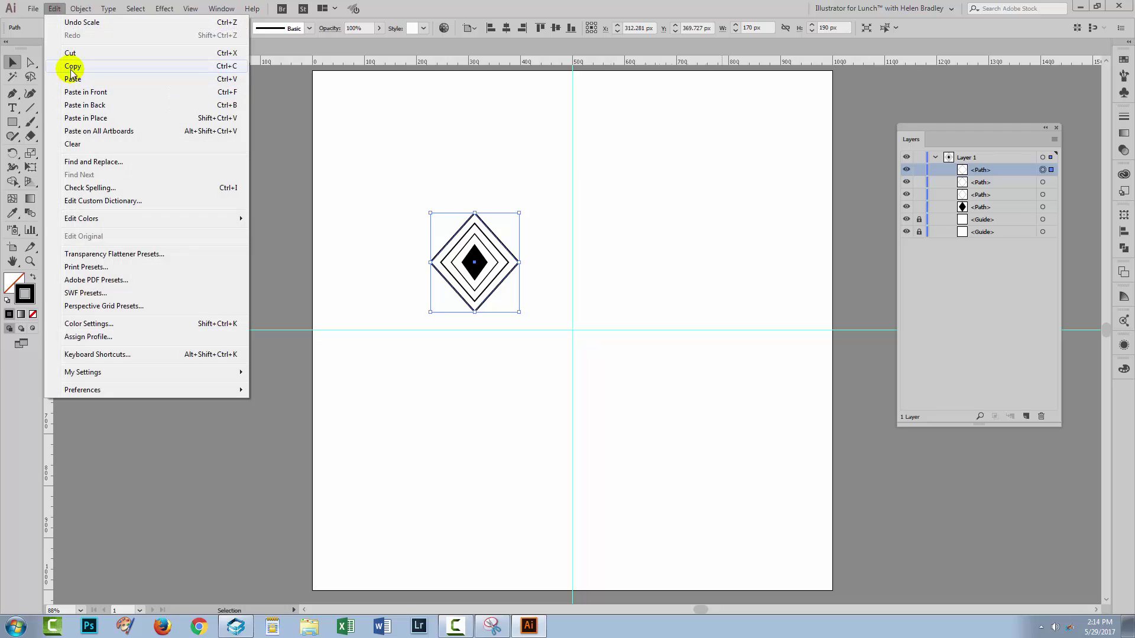
click(71, 67)
click(55, 8)
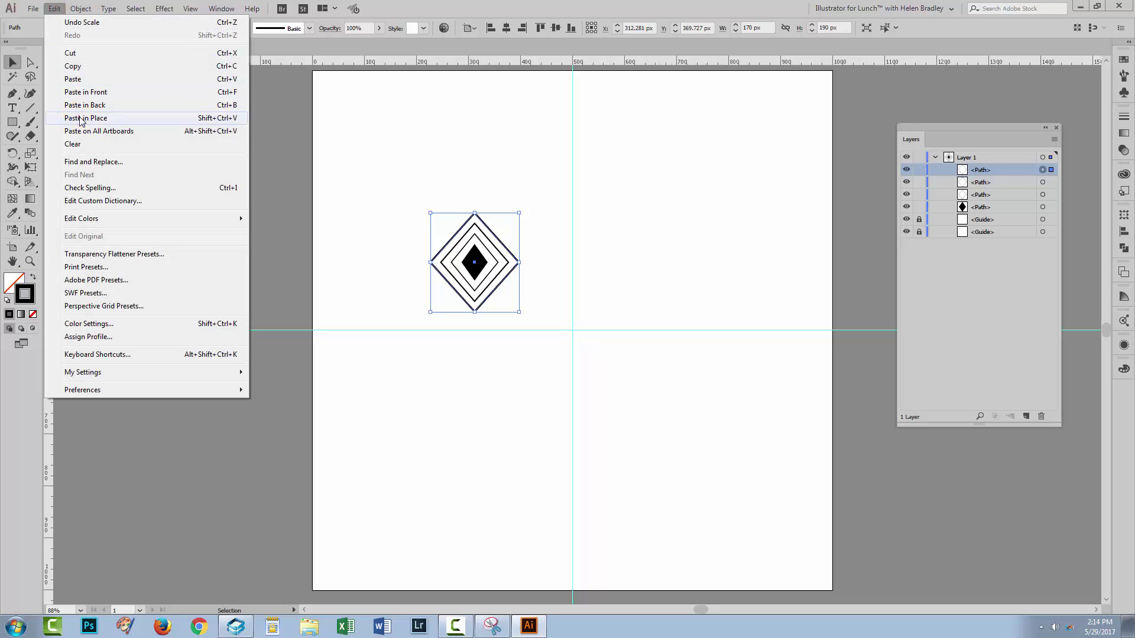
click(74, 118)
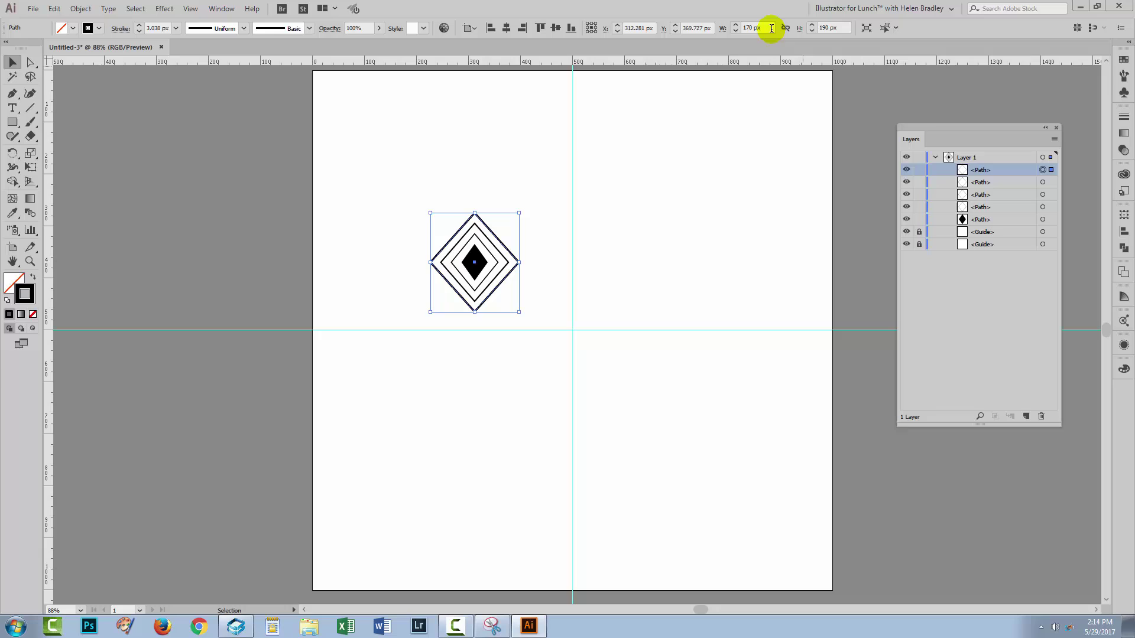
click(771, 29)
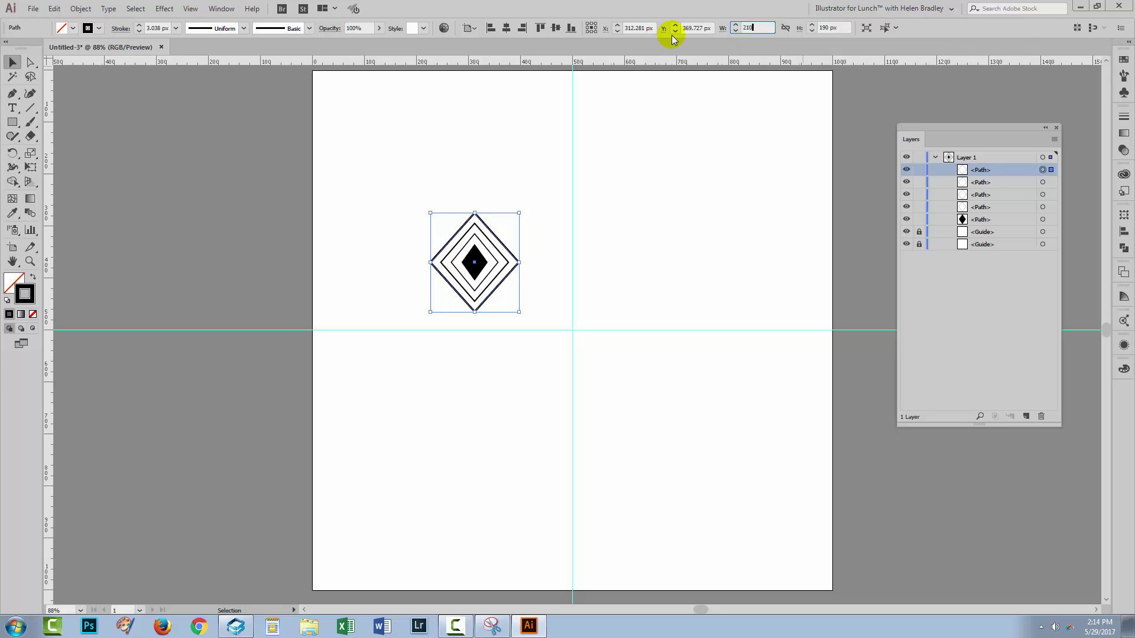
key(Tab)
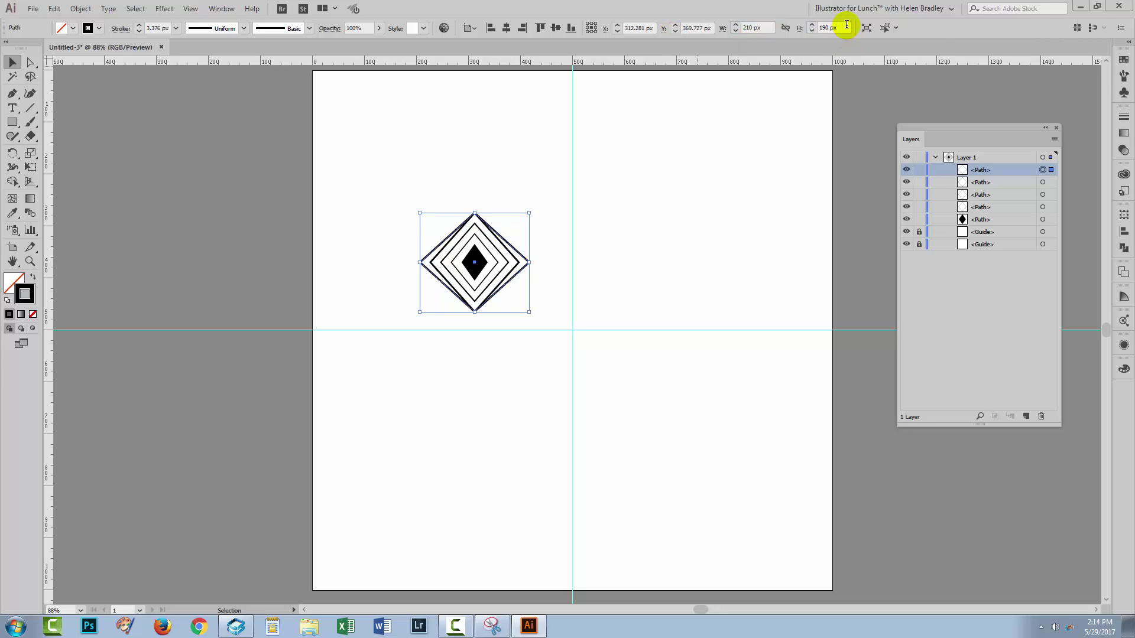
click(846, 26)
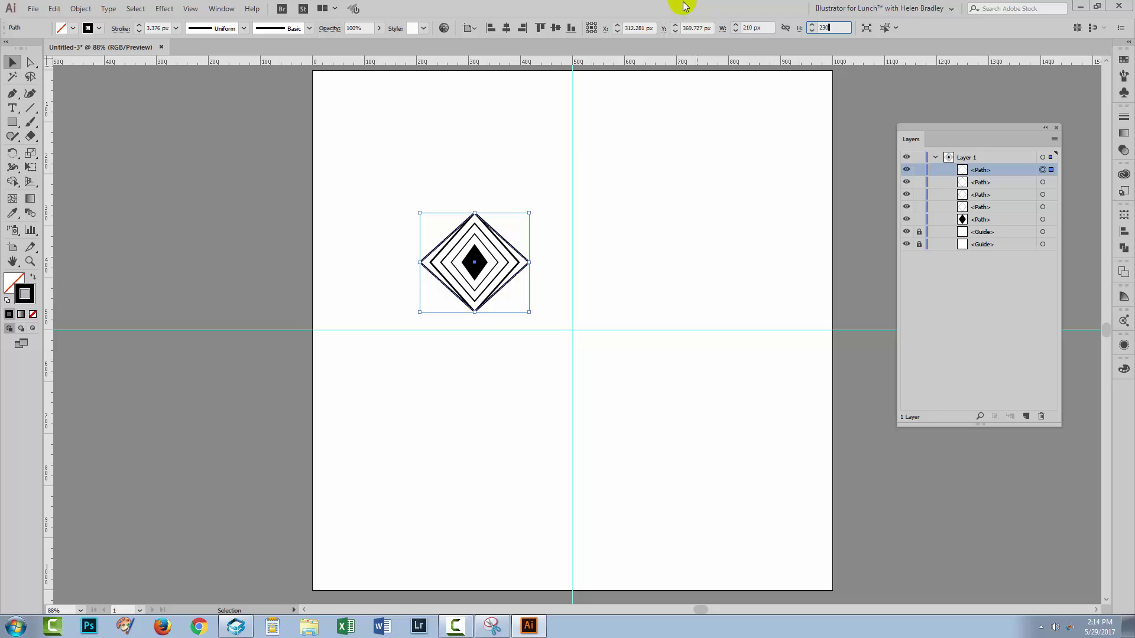
key(Return)
click(613, 239)
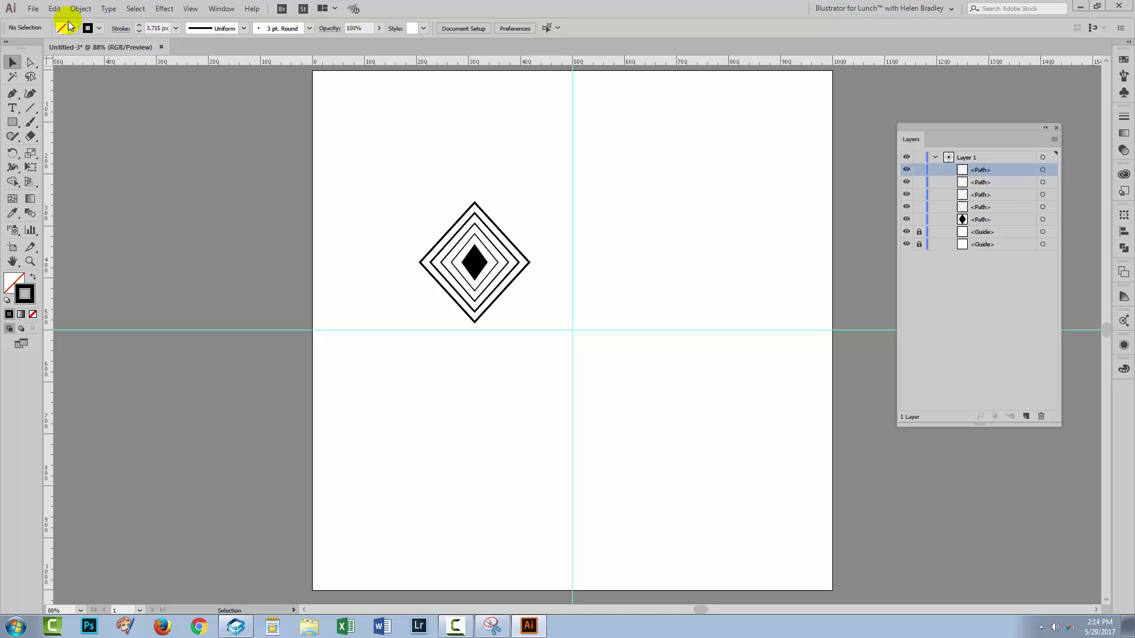
click(55, 9)
mouse_move(110, 387)
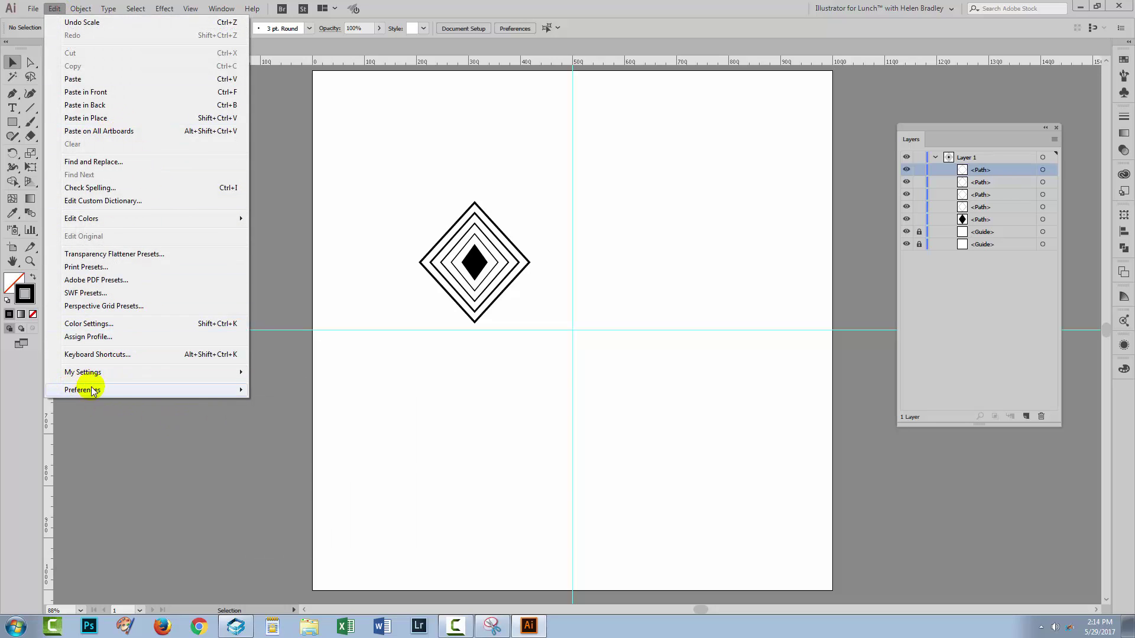
click(276, 389)
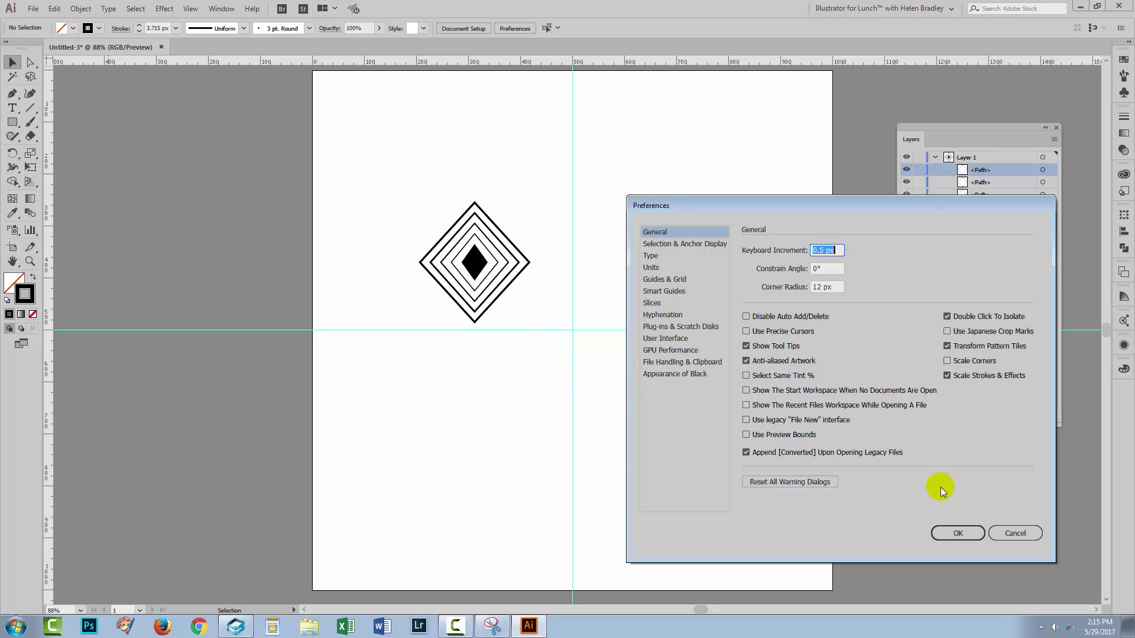
click(1013, 534)
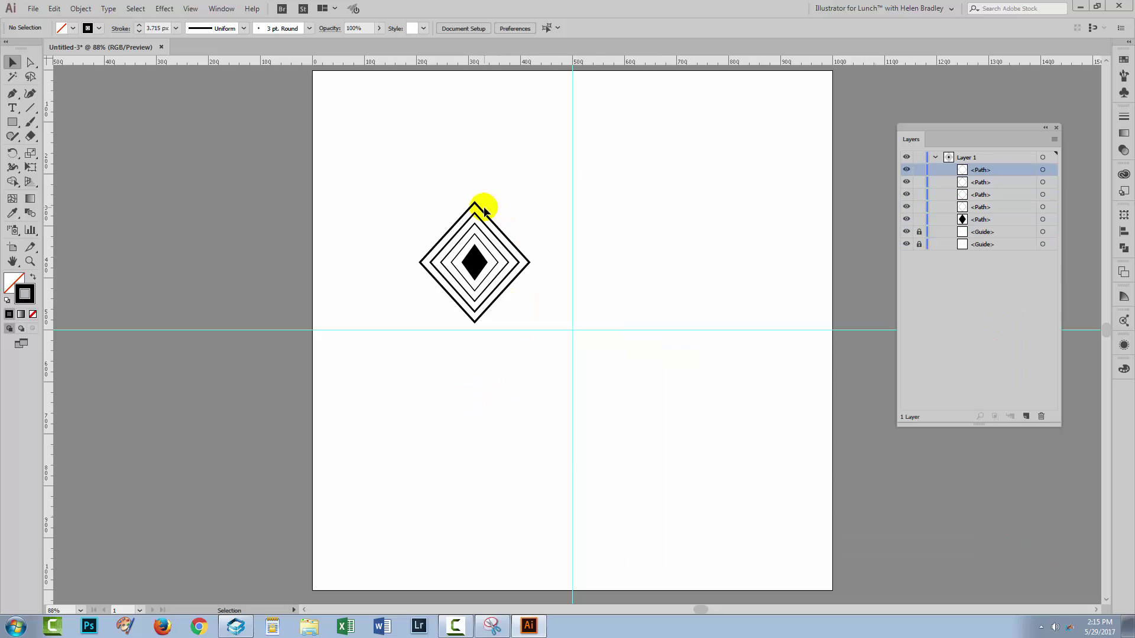
Give the four diamond outlines a 2 px stroke weight.
drag(442, 178, 513, 241)
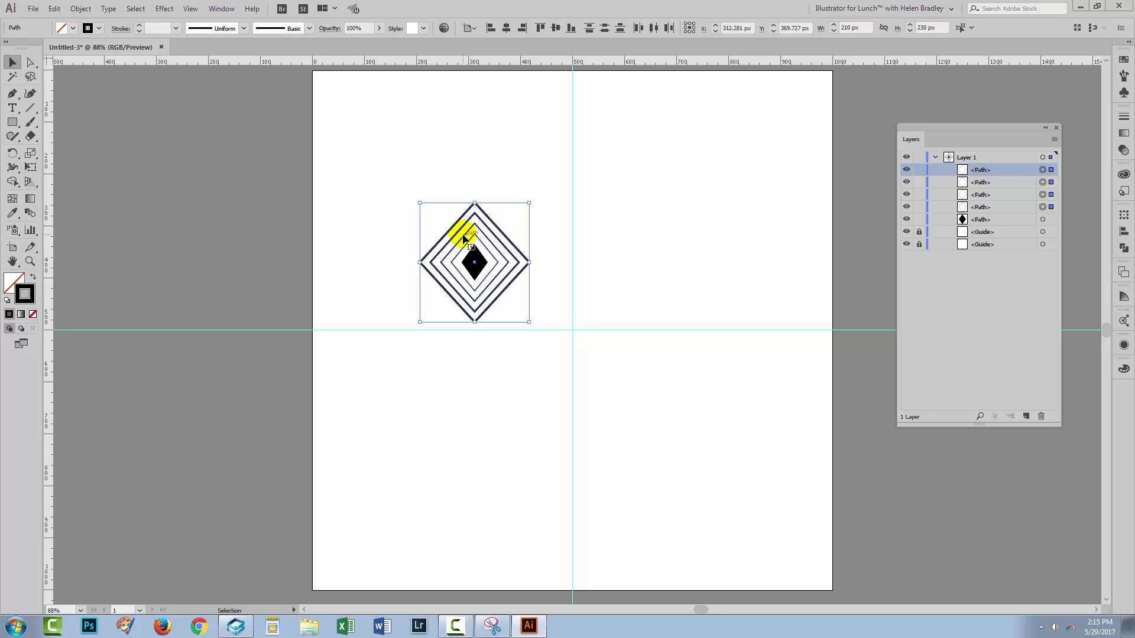
click(176, 29)
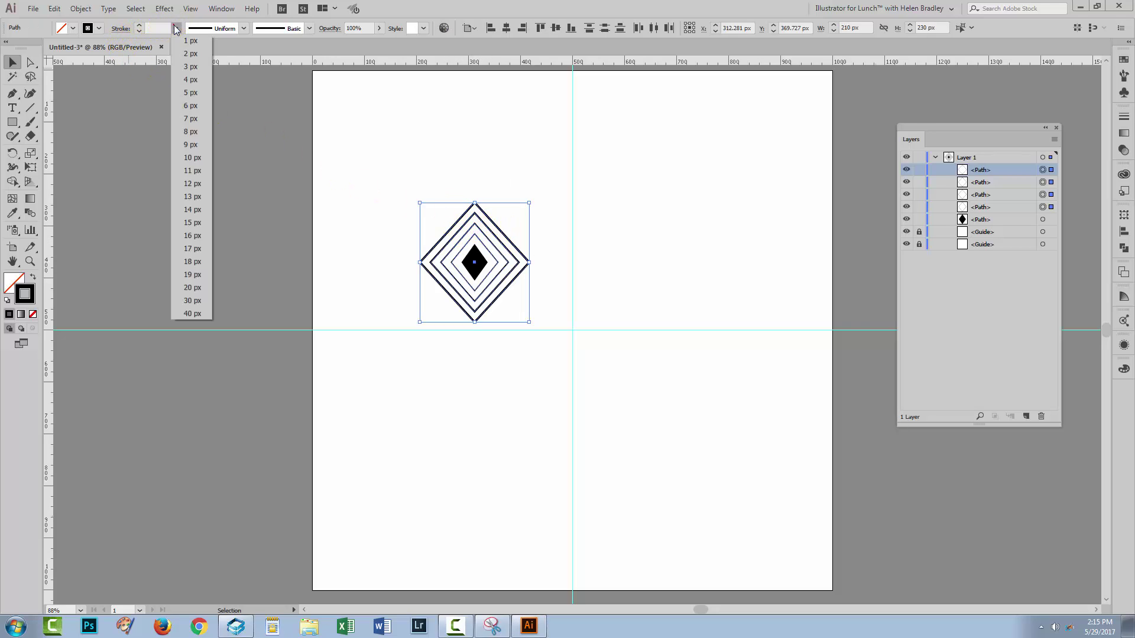
click(190, 53)
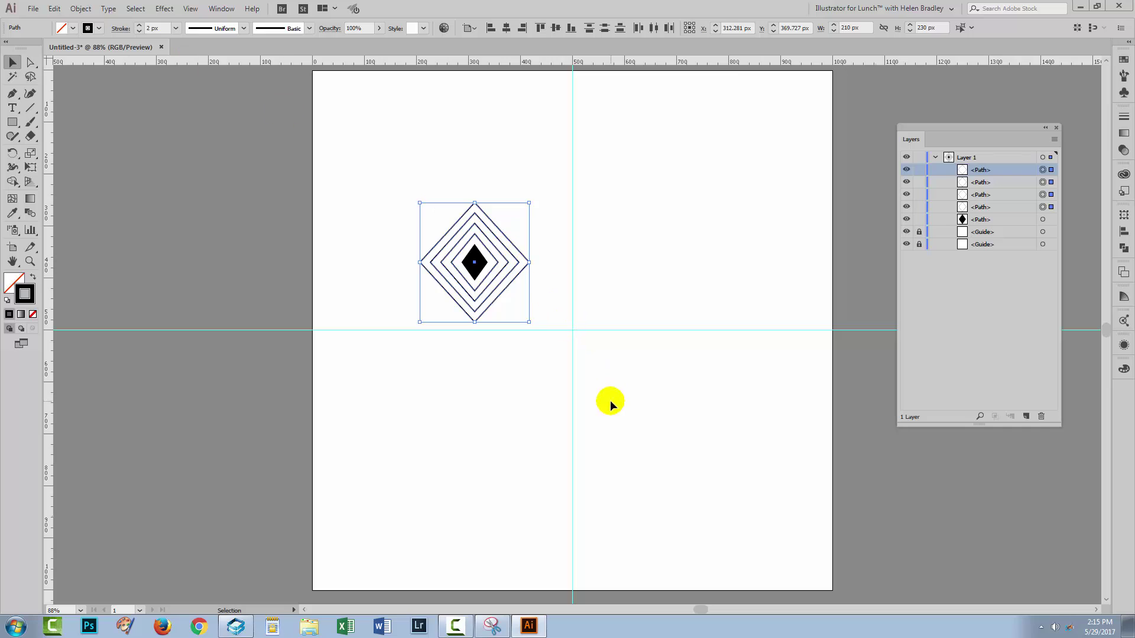
click(611, 423)
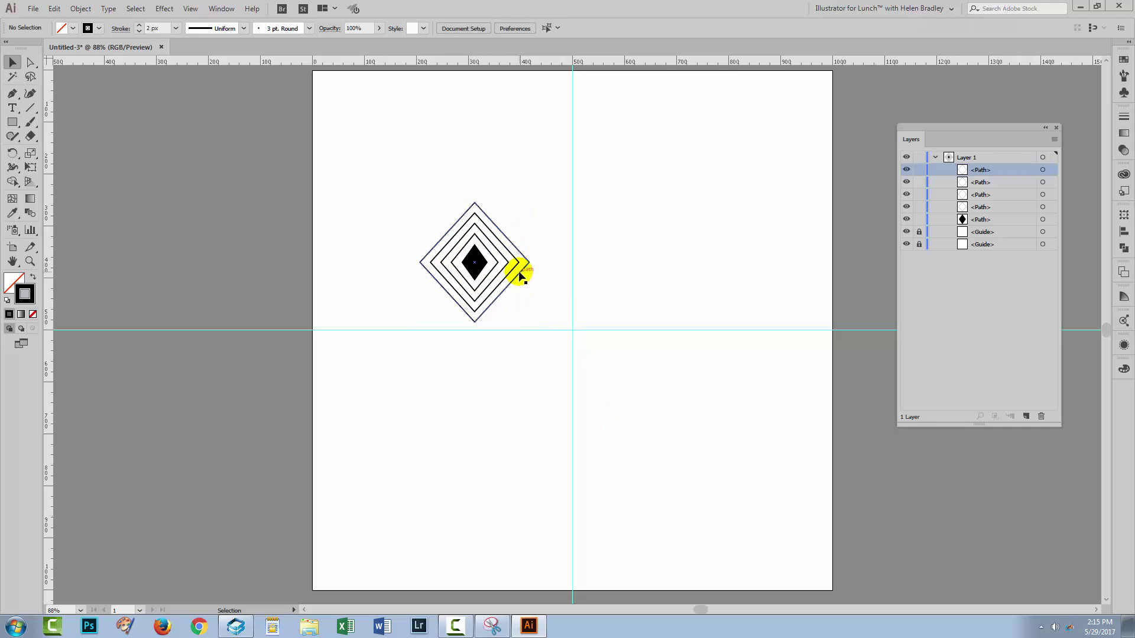
Group all five diamond paths.
drag(427, 179, 519, 304)
click(80, 8)
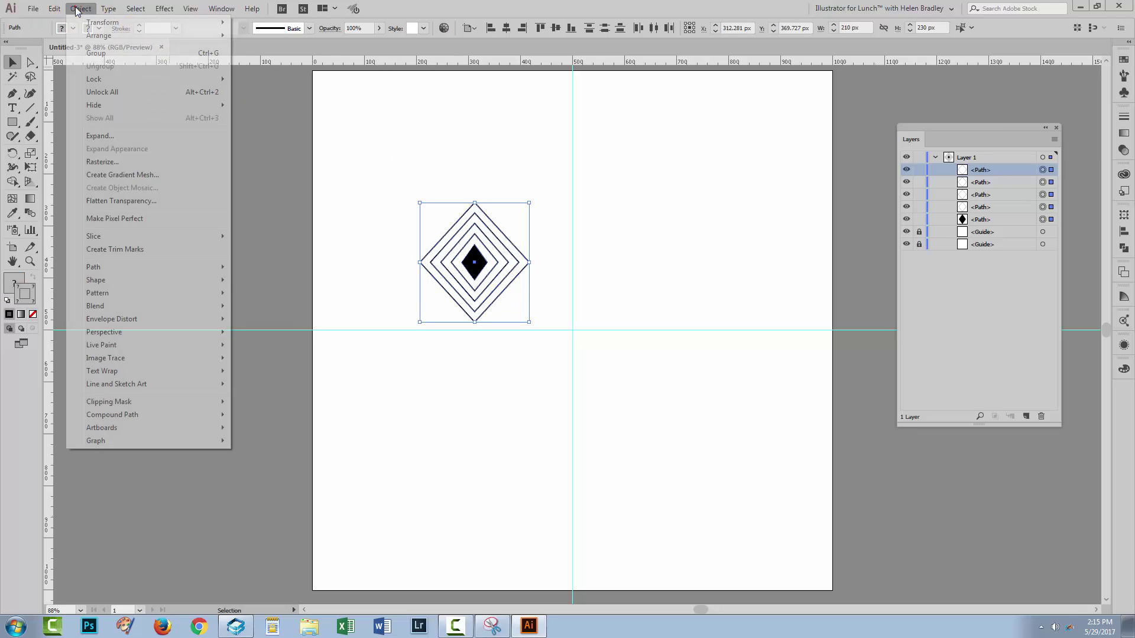
click(108, 55)
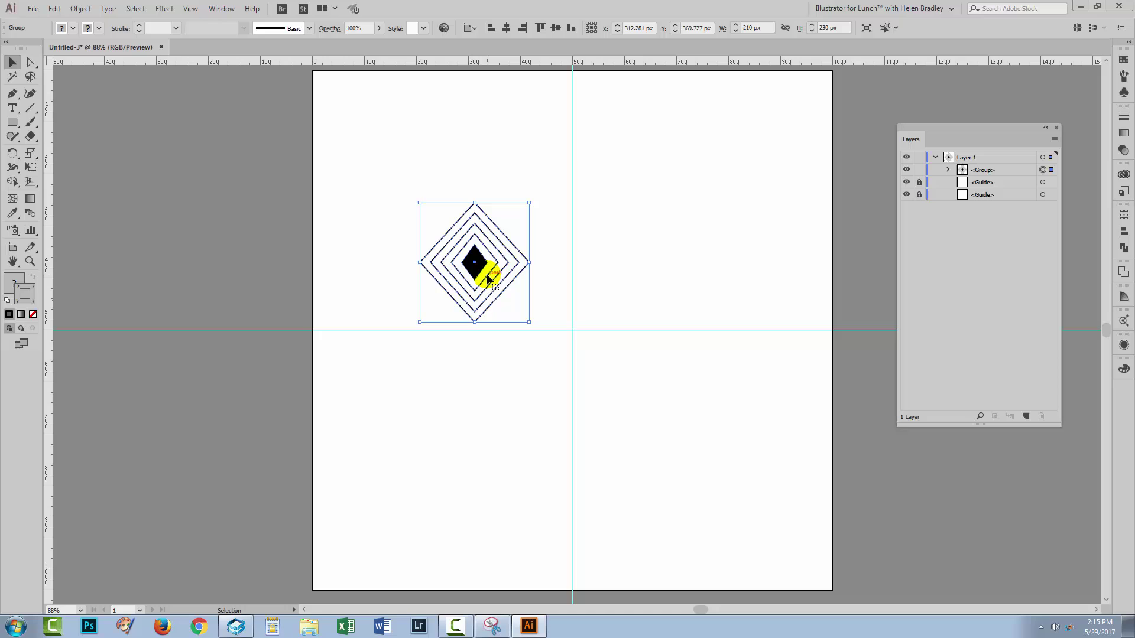
Add a Transform effect: 4 copies, move 105 px horizontal and 115 px vertical, Reflect Y.
click(159, 8)
mouse_move(192, 104)
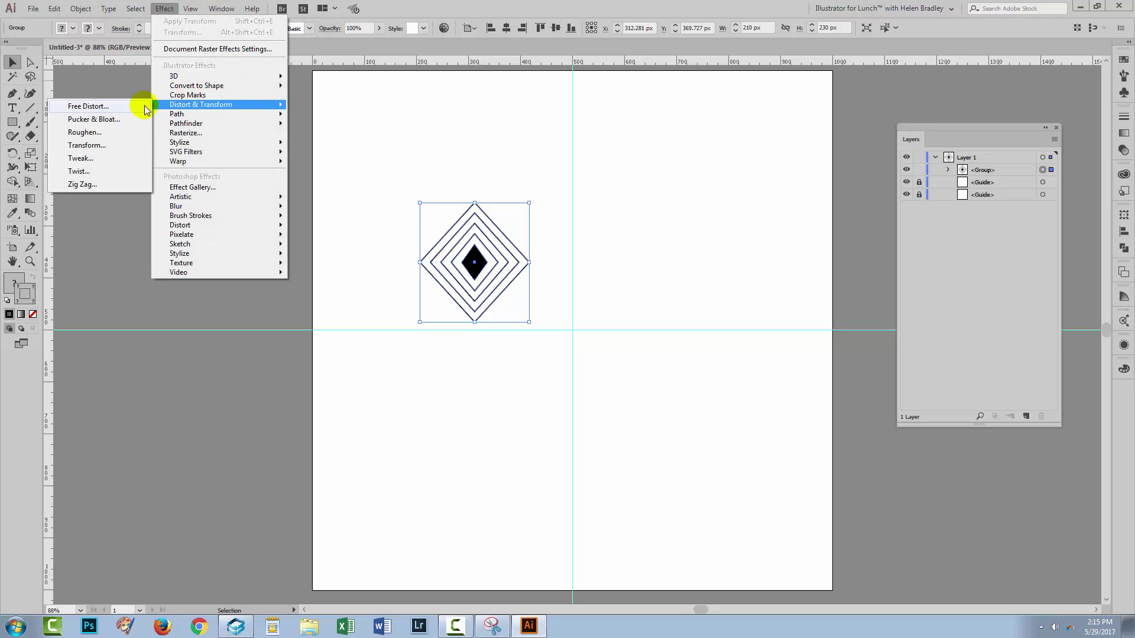
click(86, 145)
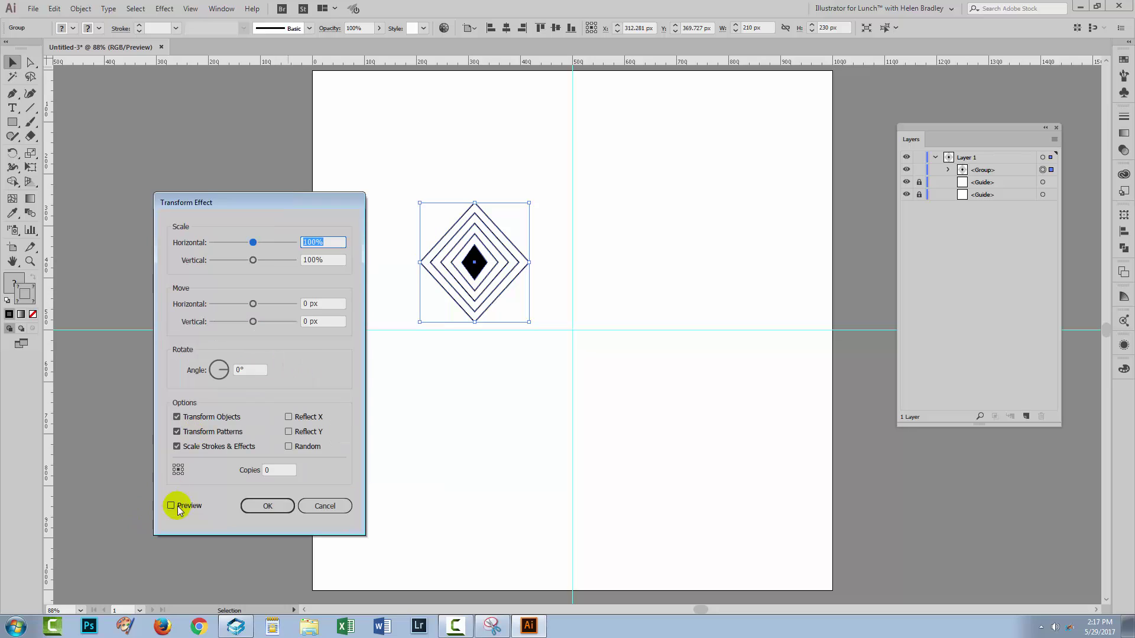
click(250, 472)
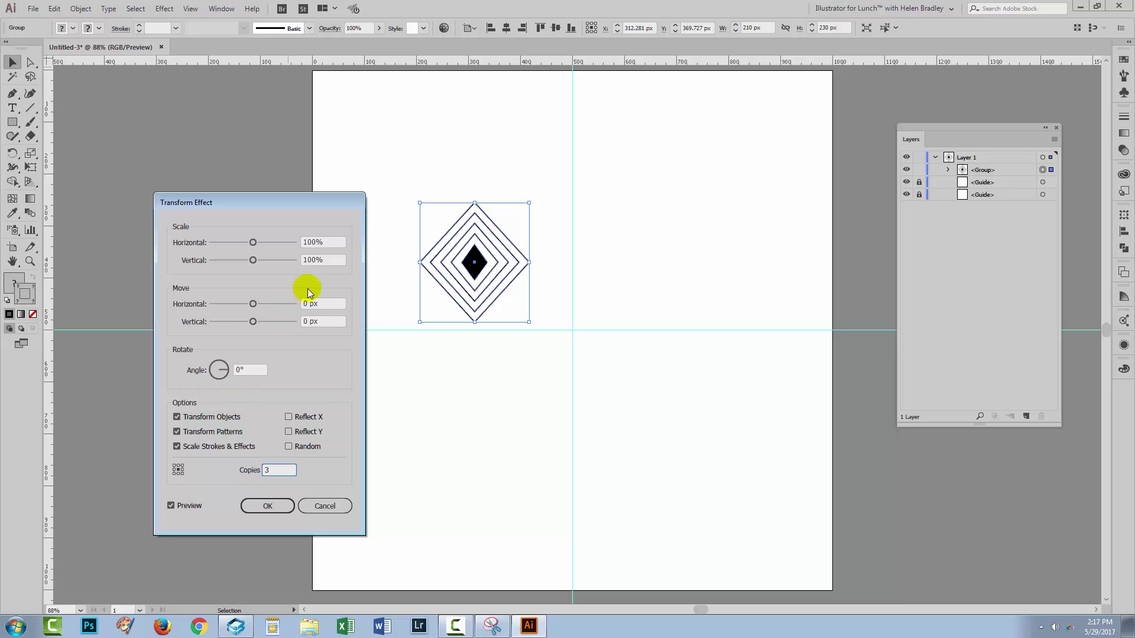
click(313, 304)
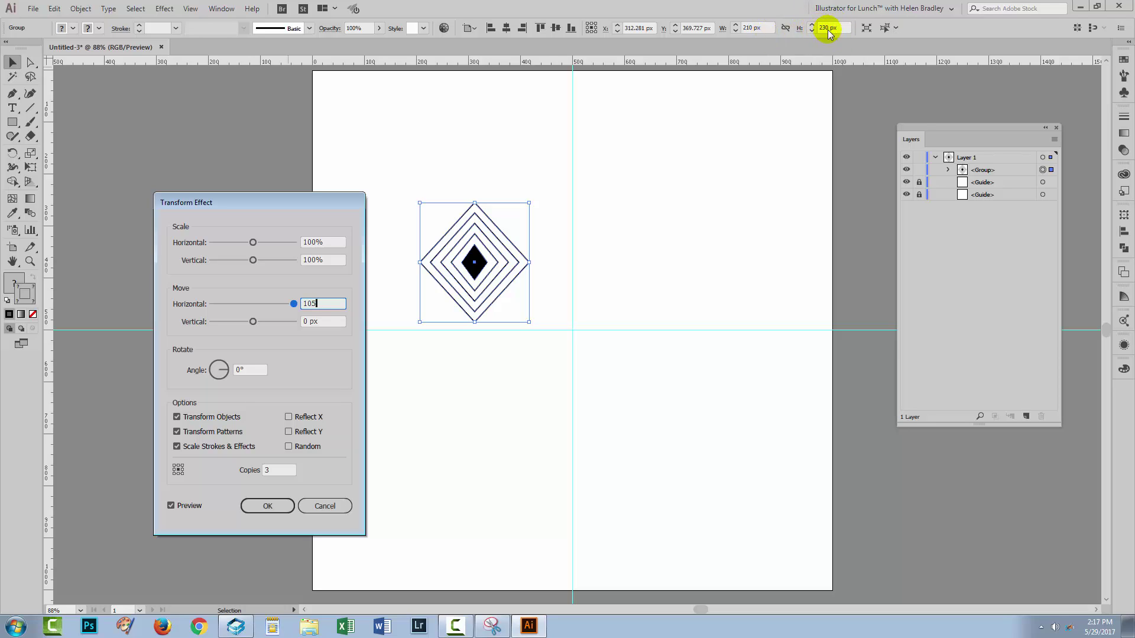
click(326, 320)
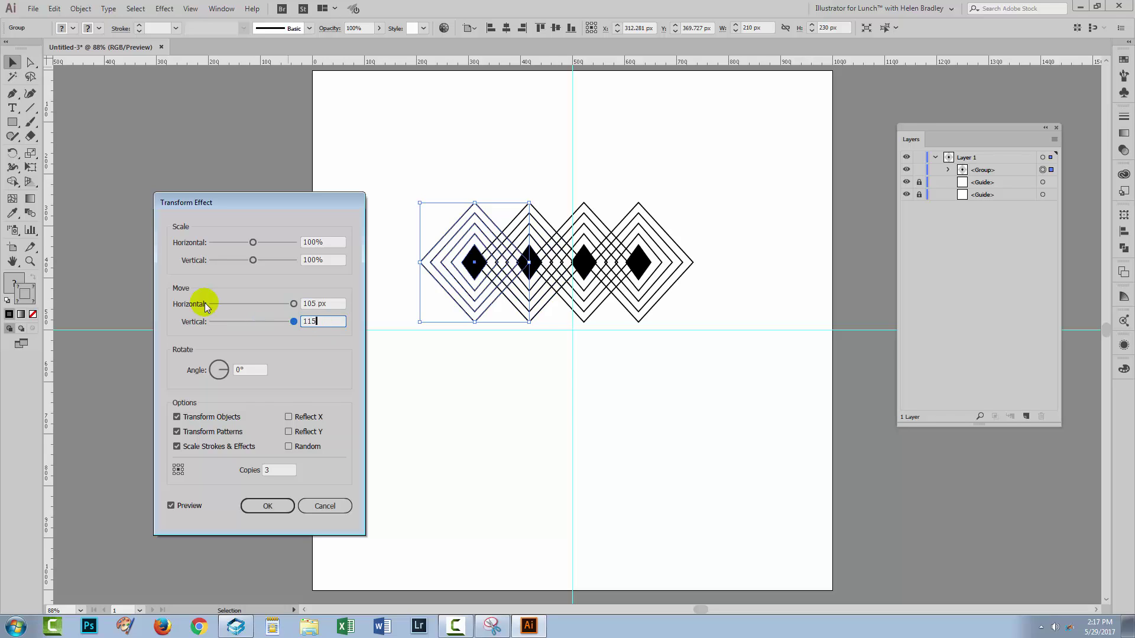
text(115)
key(Tab)
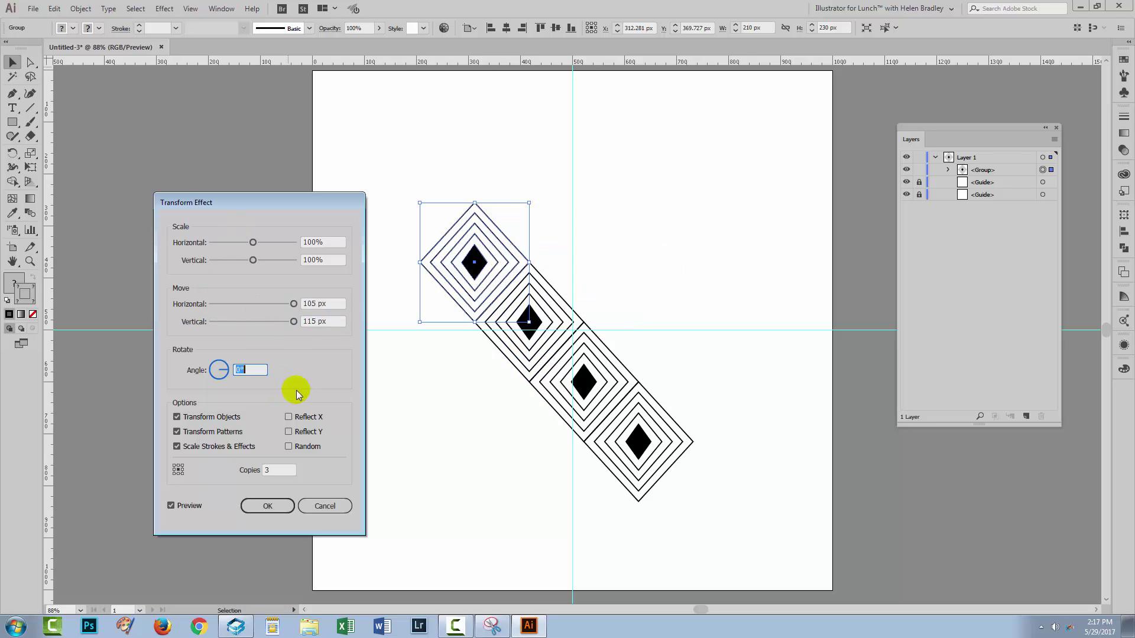
click(289, 432)
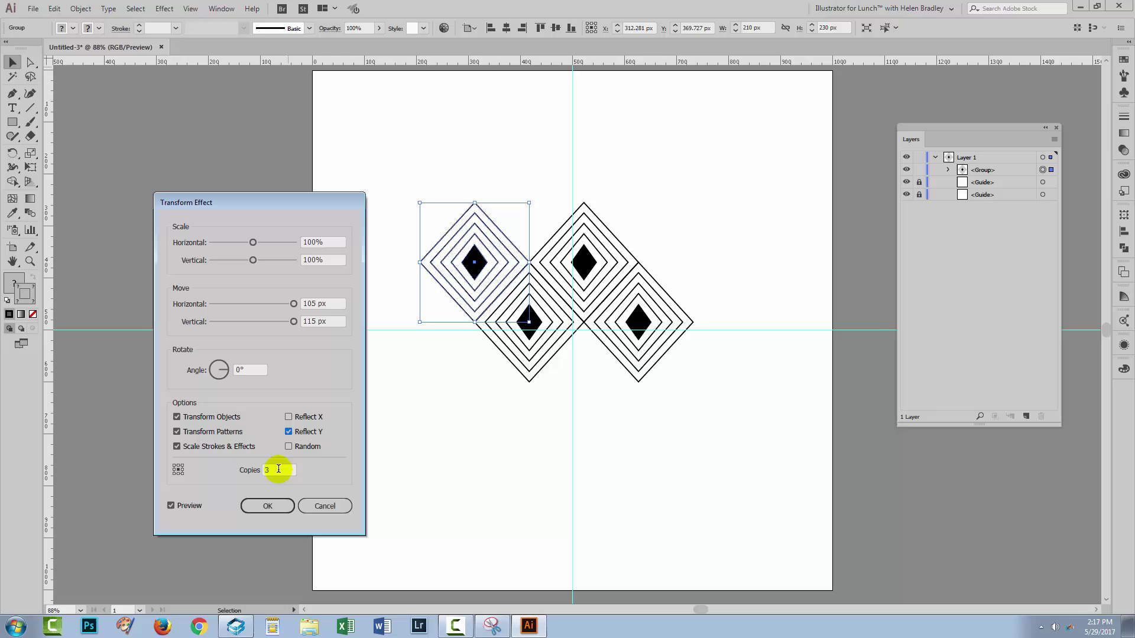
key(Up)
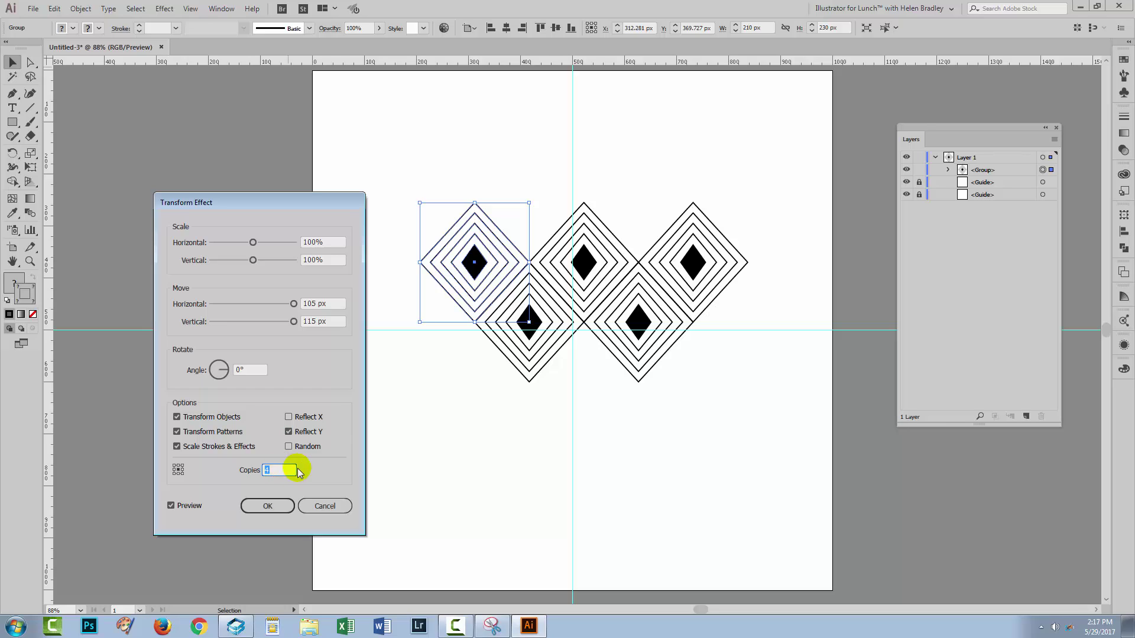
click(268, 506)
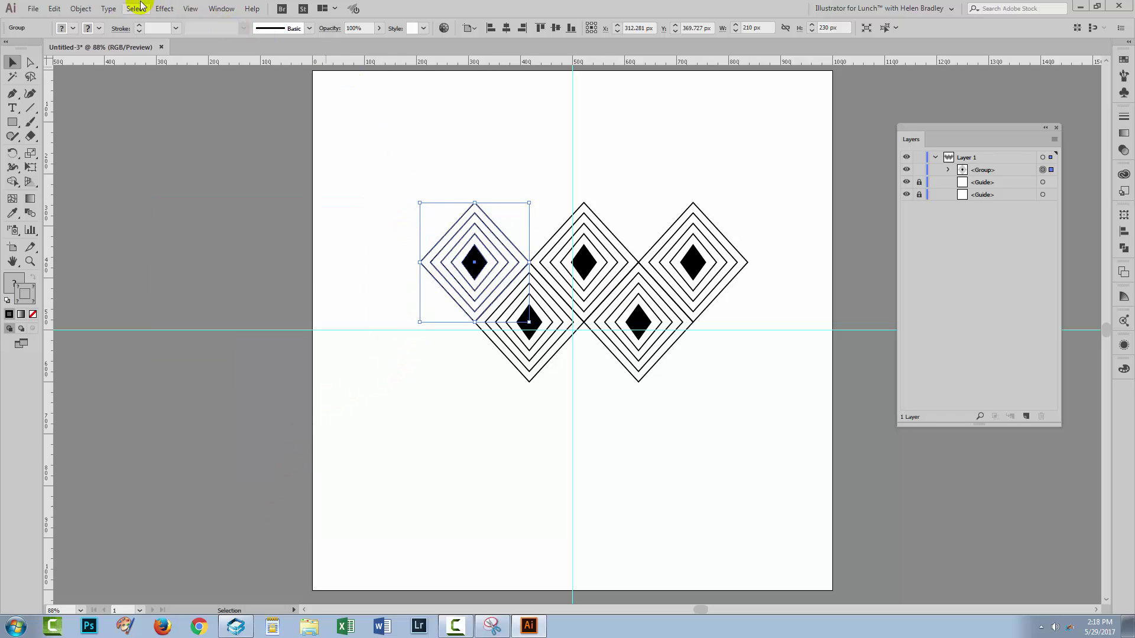
Apply a second Transform effect with 1 copy moved 230 px vertically.
click(162, 8)
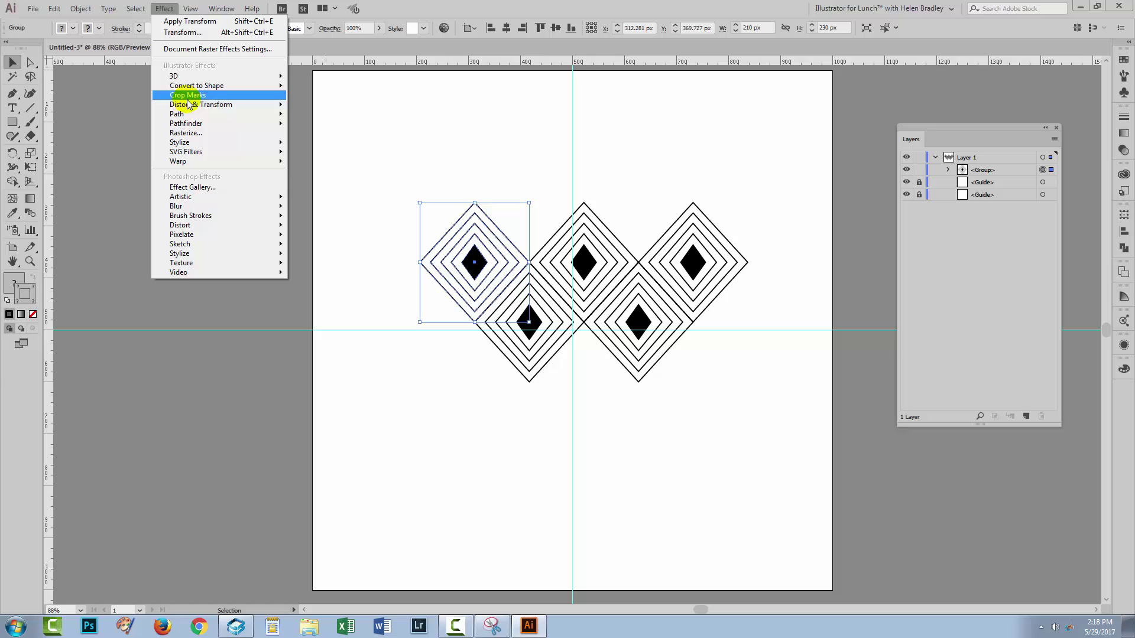
mouse_move(183, 104)
click(83, 146)
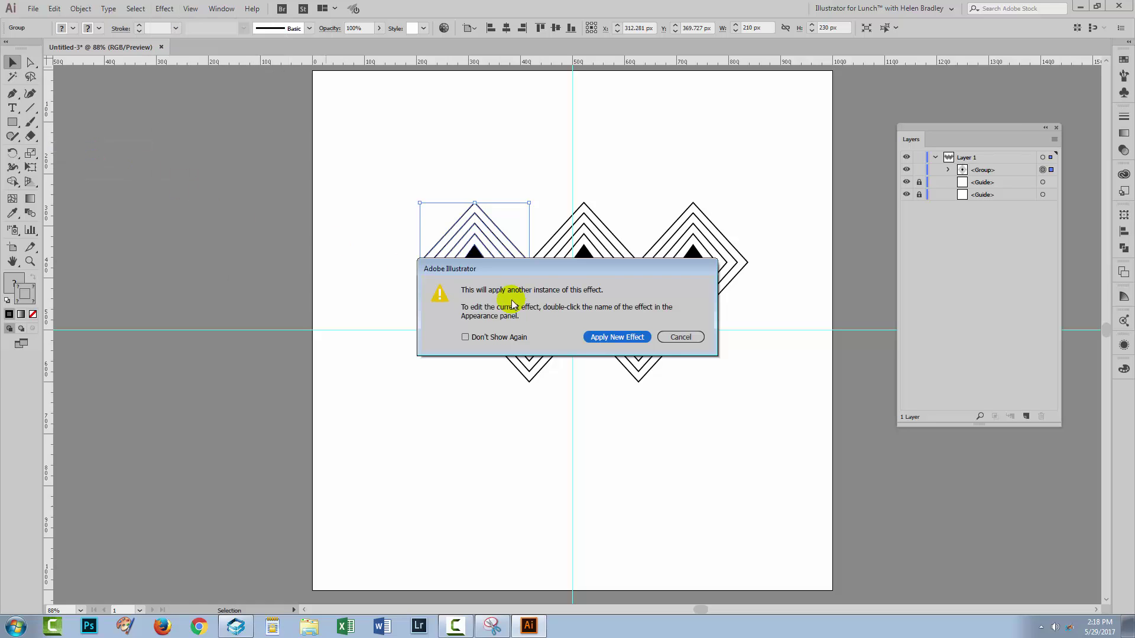
click(612, 335)
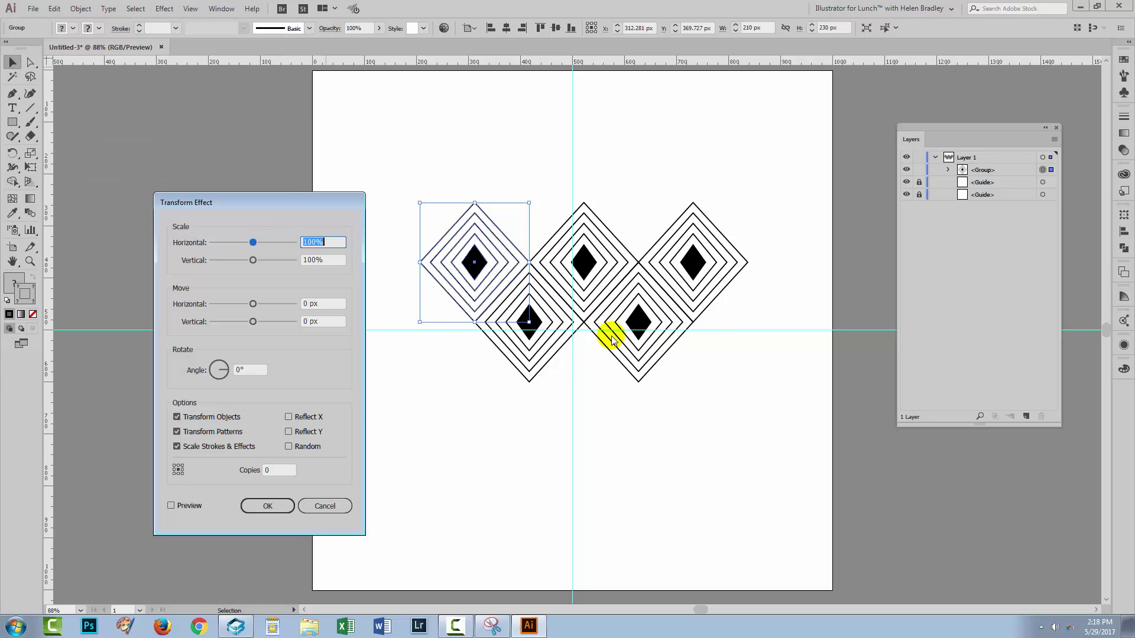
click(170, 506)
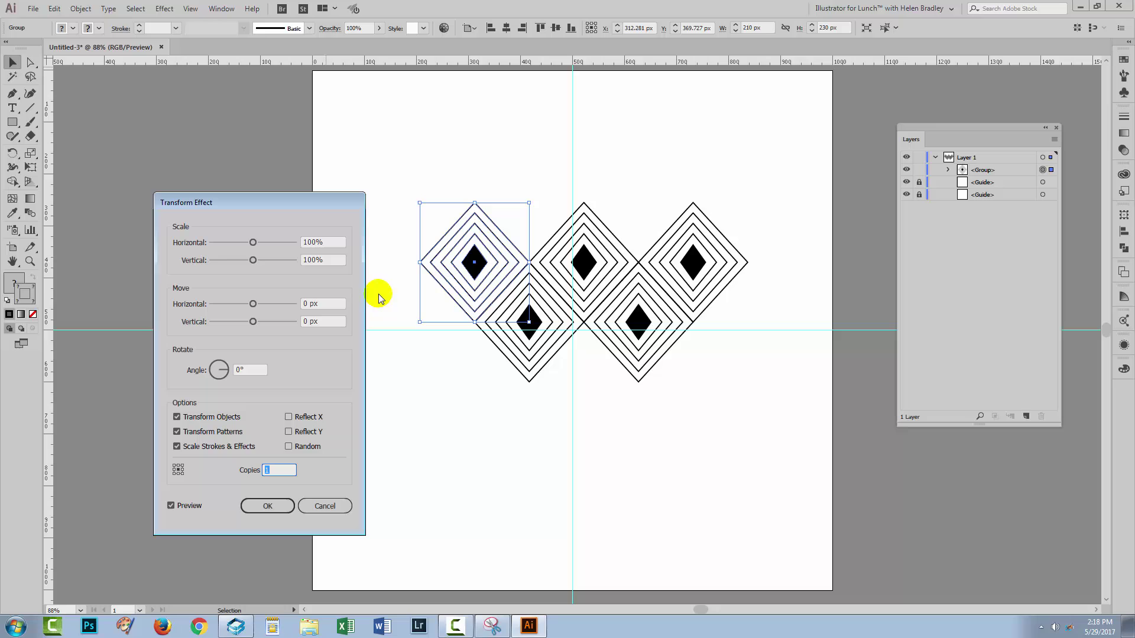
click(320, 303)
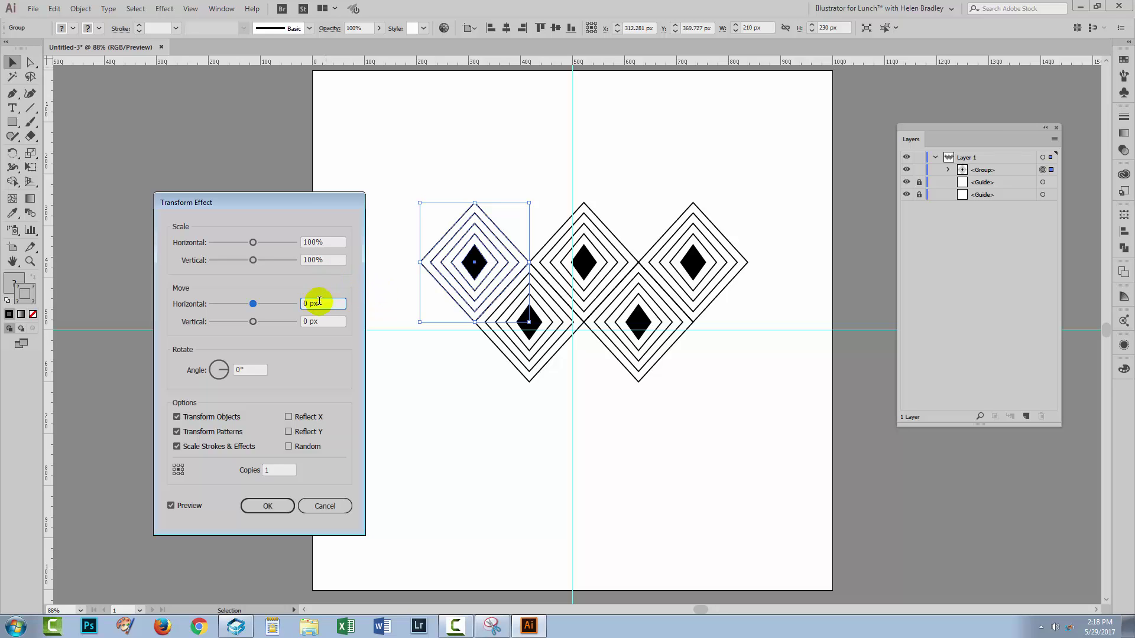
click(321, 322)
key(shift+Up)
key(shift+Up)
key(shift+Up)
key(shift+Up)
key(shift+Up)
key(shift+Up)
key(shift+Up)
key(shift+Up)
key(shift+Up)
key(shift+Up)
key(shift+Up)
key(shift+Up)
key(shift+Up)
key(shift+Up)
key(shift+Up)
key(shift+Up)
key(shift+Up)
key(shift+Up)
key(shift+Up)
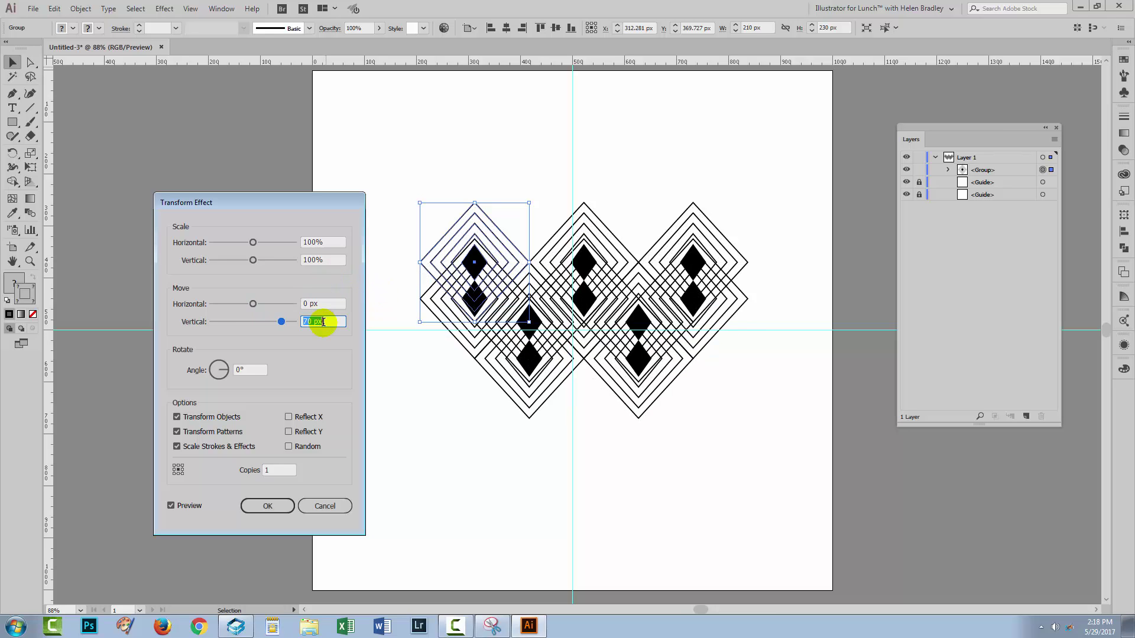
key(shift+Up)
key(shift+Up)
key(shift+Up)
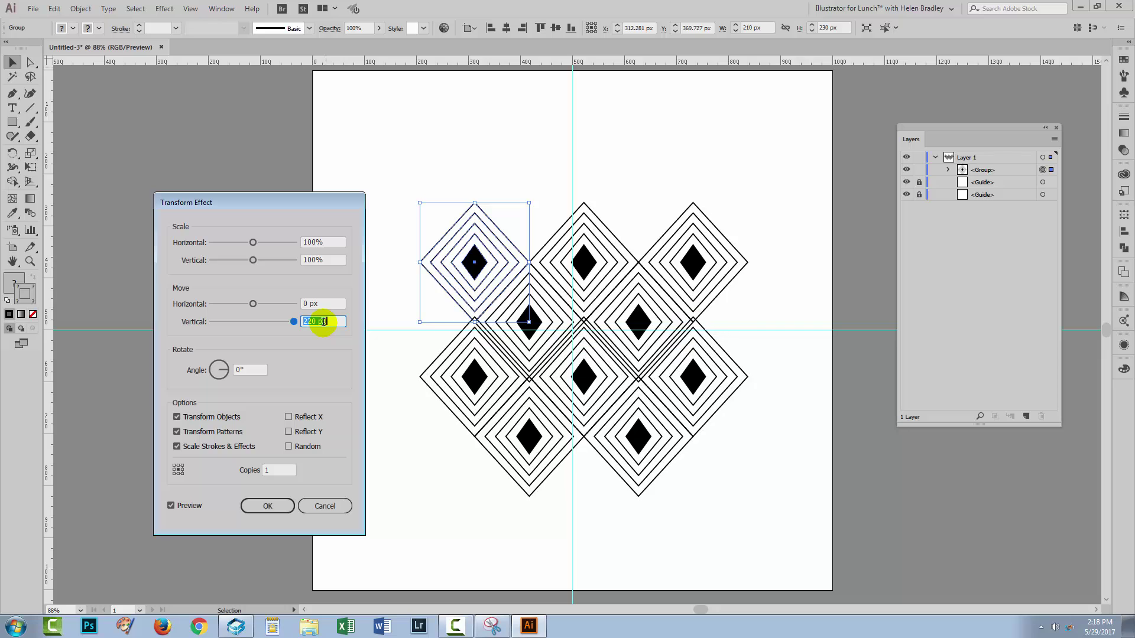
key(shift+Up)
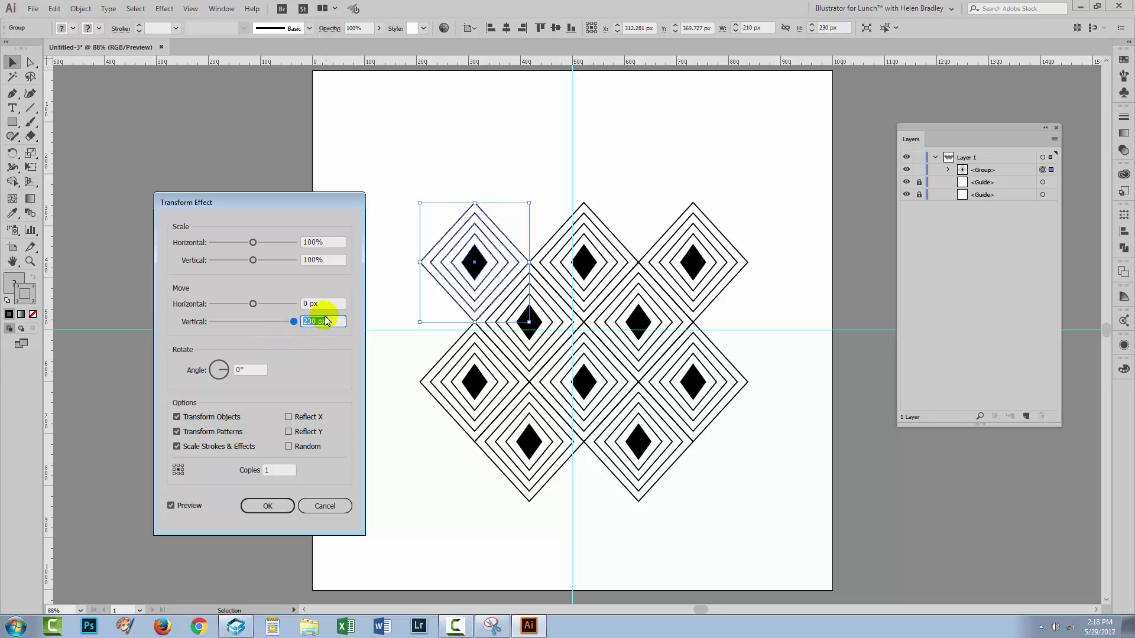
click(268, 507)
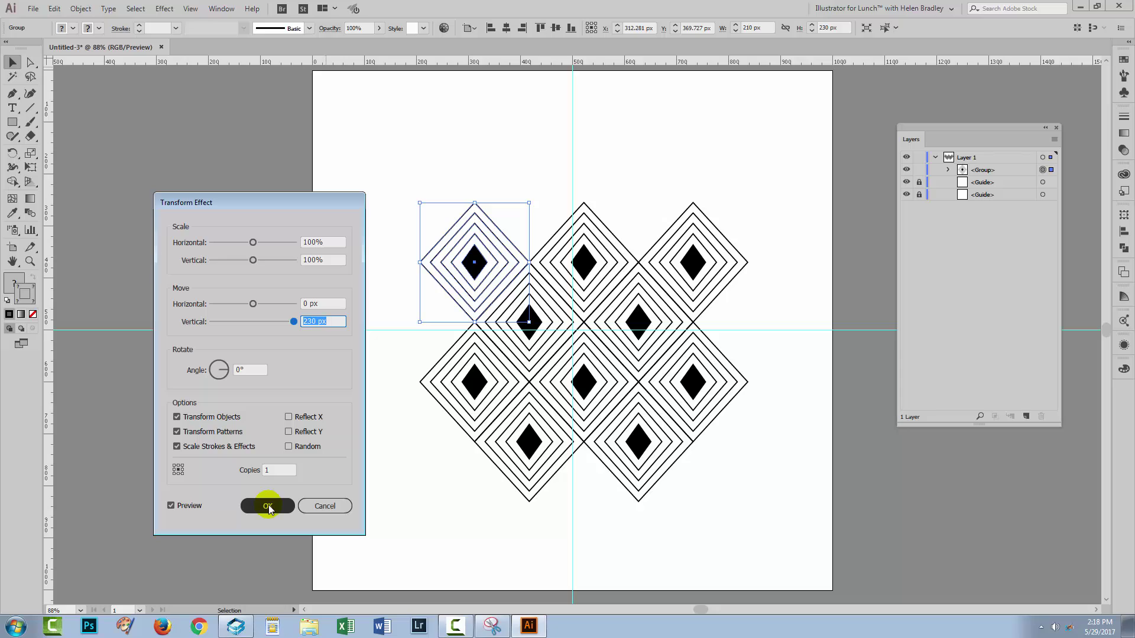
click(403, 529)
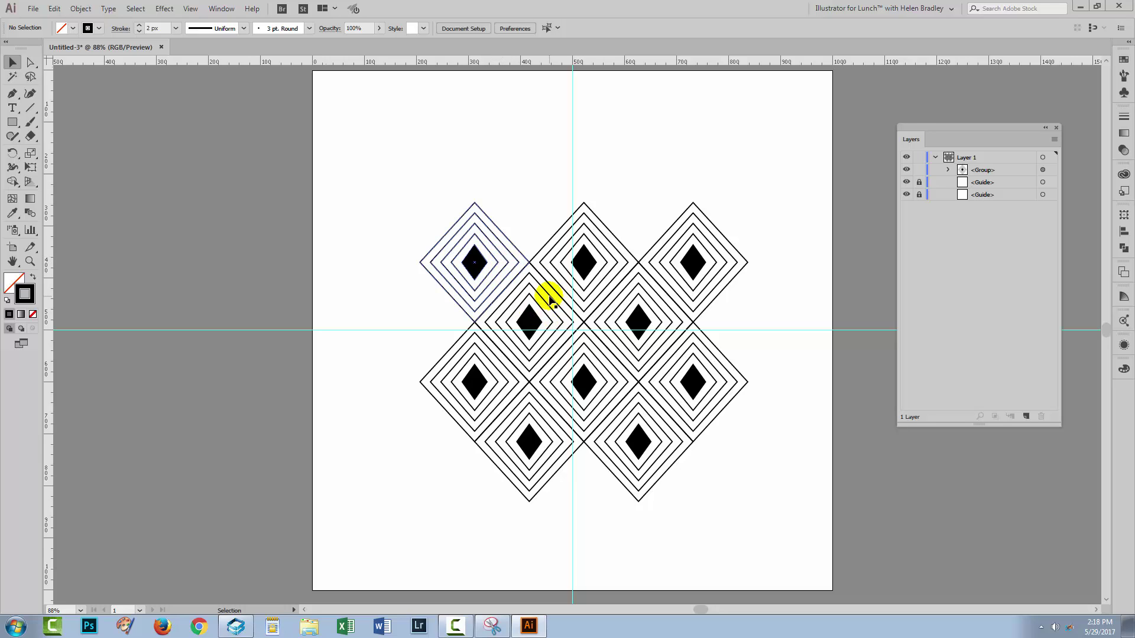
Expand the diamond group's Transform effects into real paths with Expand Appearance, then deselect.
click(473, 267)
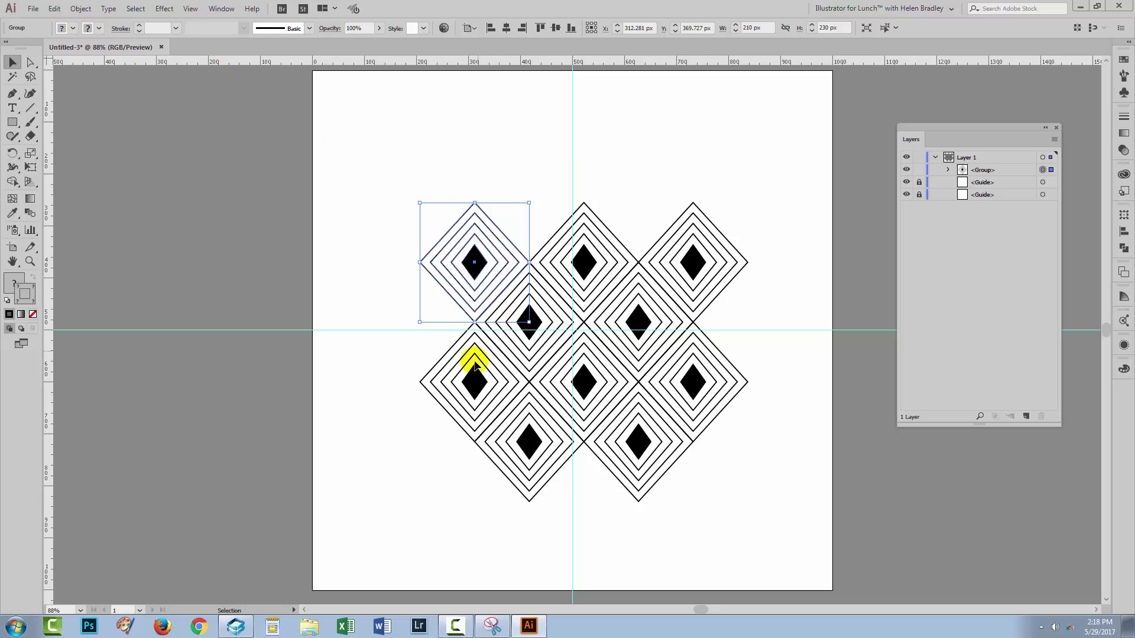
click(80, 9)
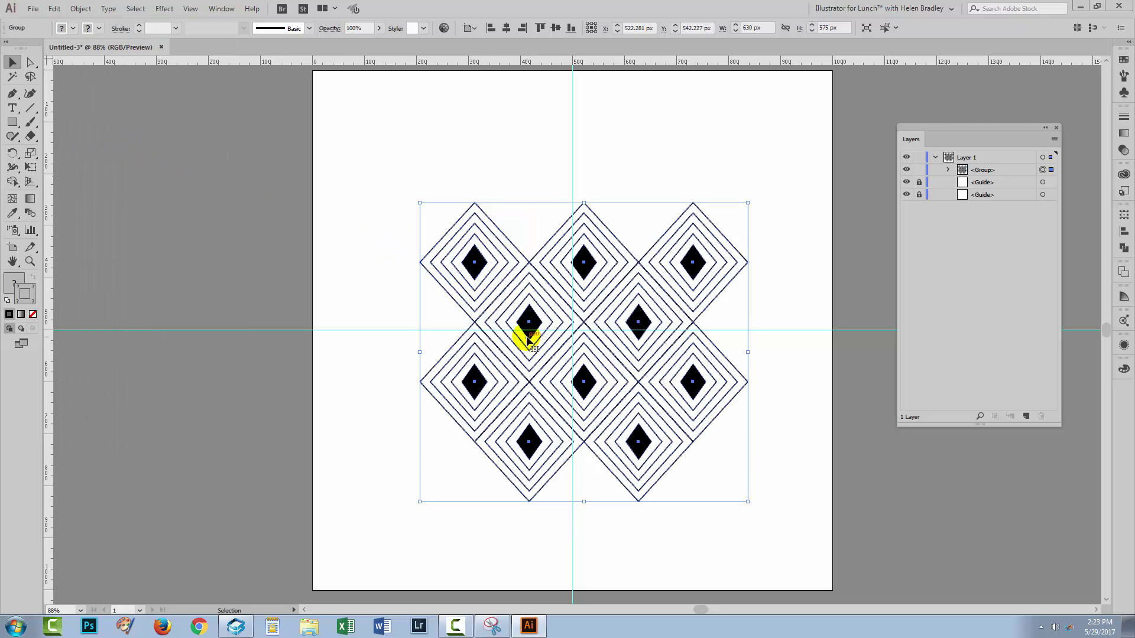
click(799, 421)
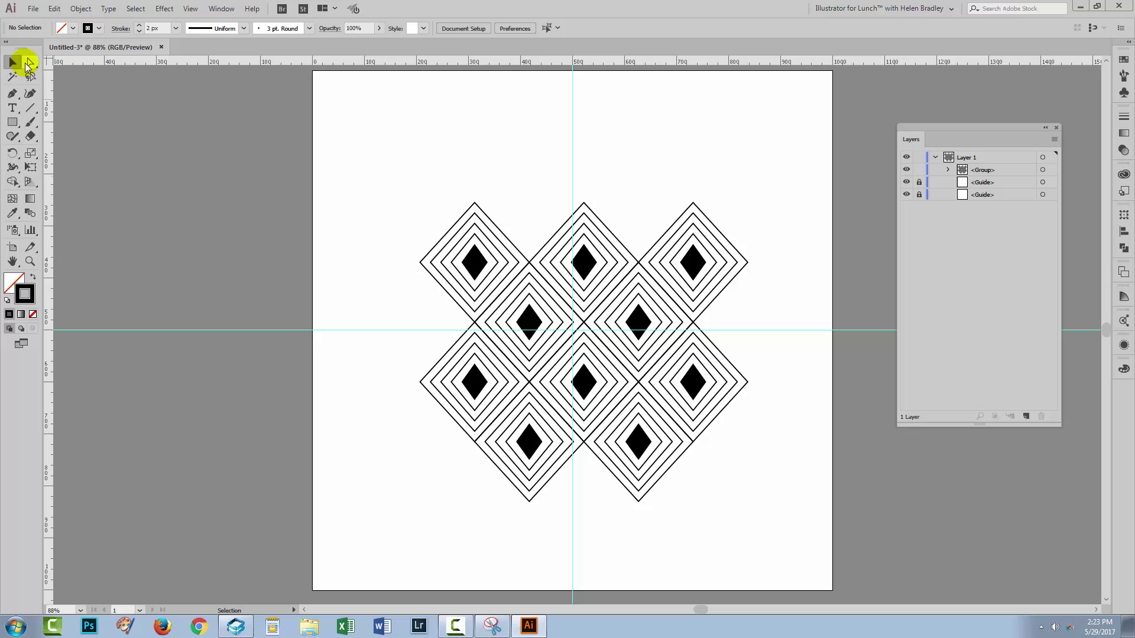
Delete the top-right, right-middle, bottom and right-hand diamonds, leaving five in an X.
drag(33, 66, 77, 78)
drag(675, 190, 745, 277)
key(Delete)
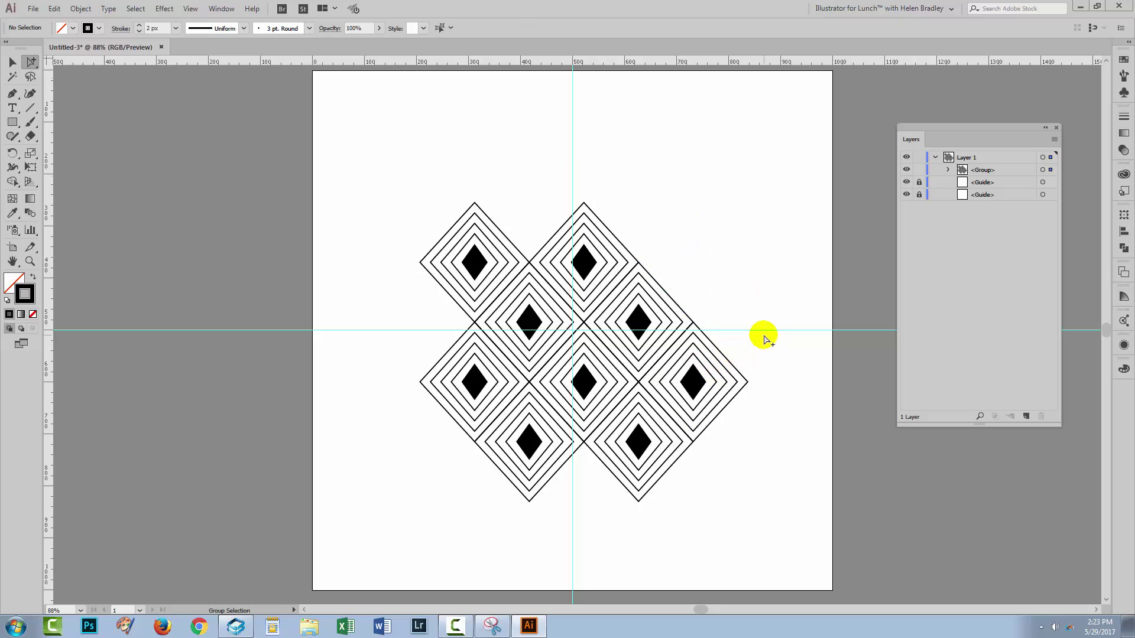
drag(740, 367, 622, 500)
key(Delete)
key(Delete)
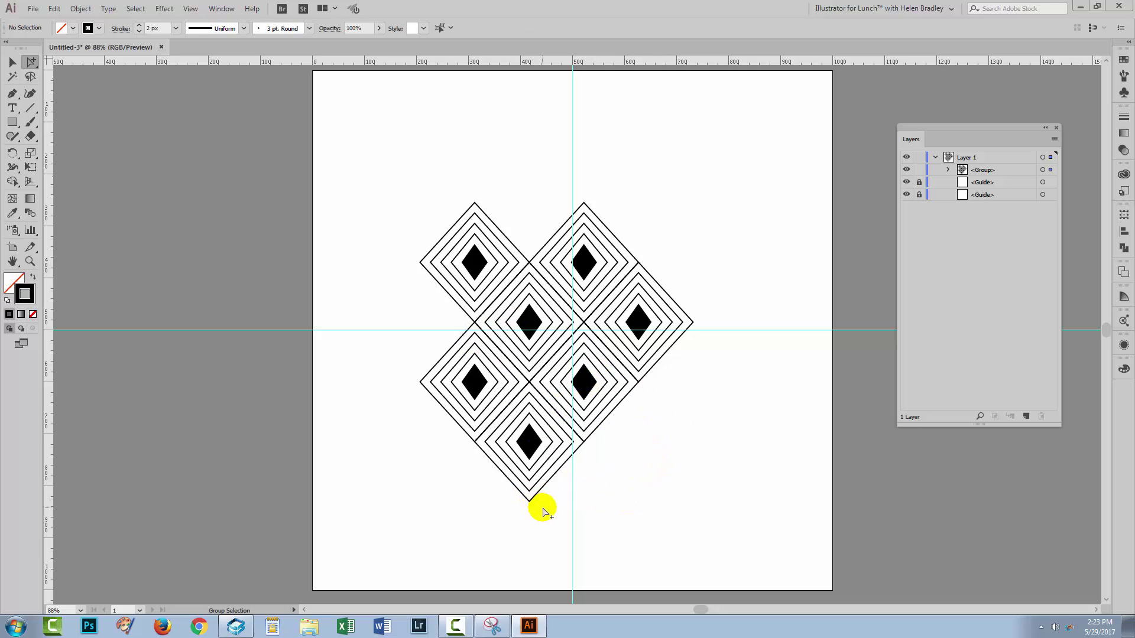
drag(506, 433, 562, 481)
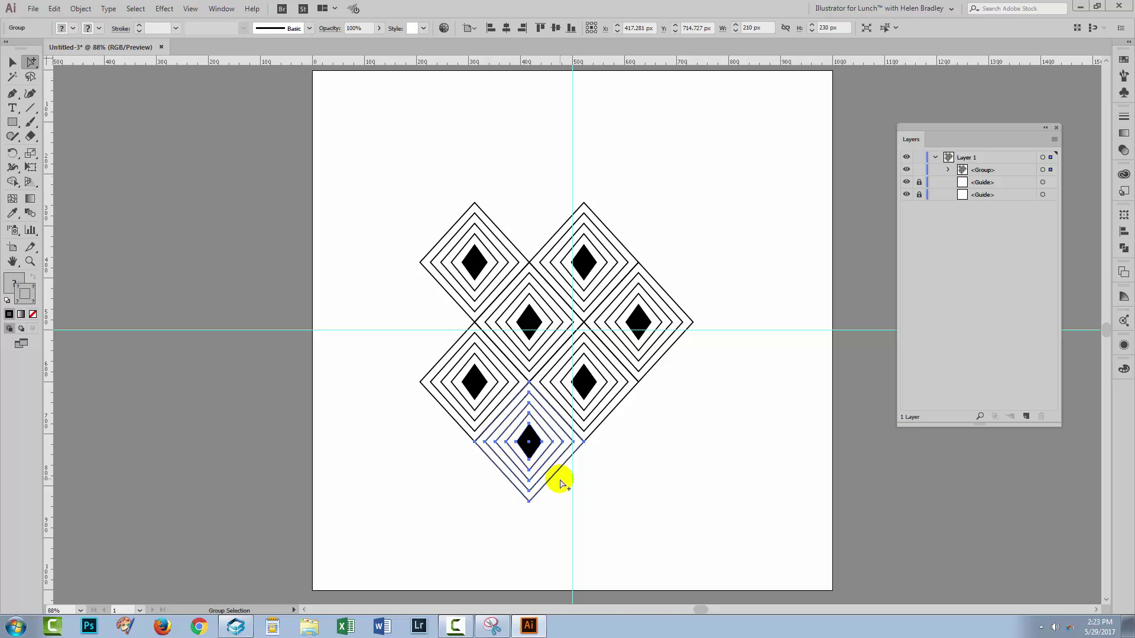
key(Delete)
drag(695, 388, 642, 308)
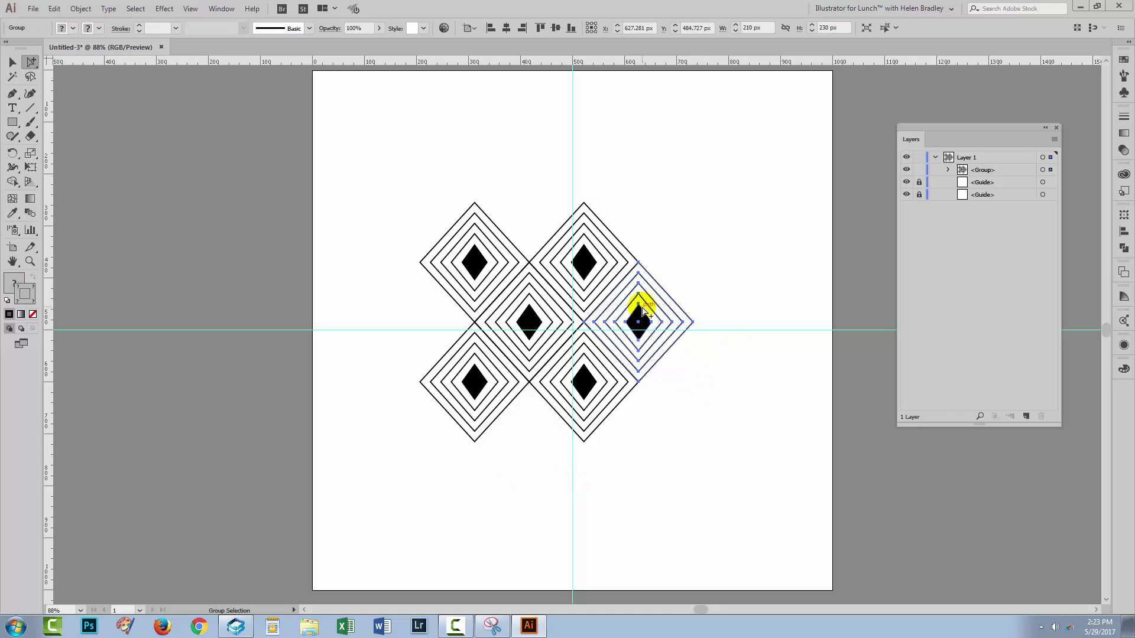
key(Delete)
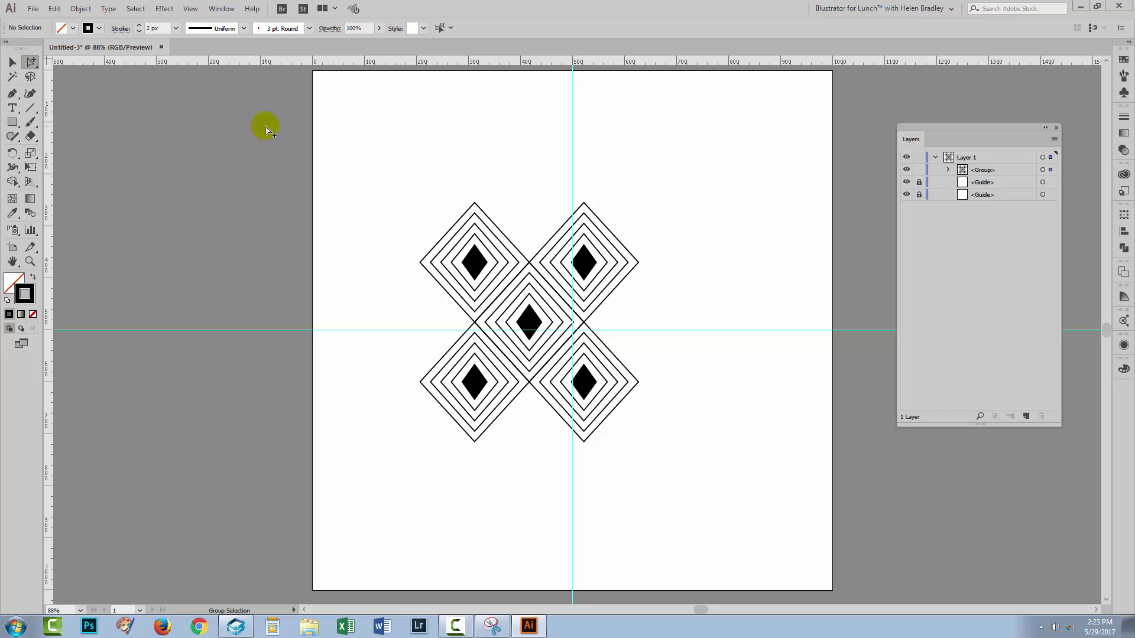
Centre the five diamonds horizontally and vertically on the artboard at 500, 500 px.
drag(393, 157, 674, 491)
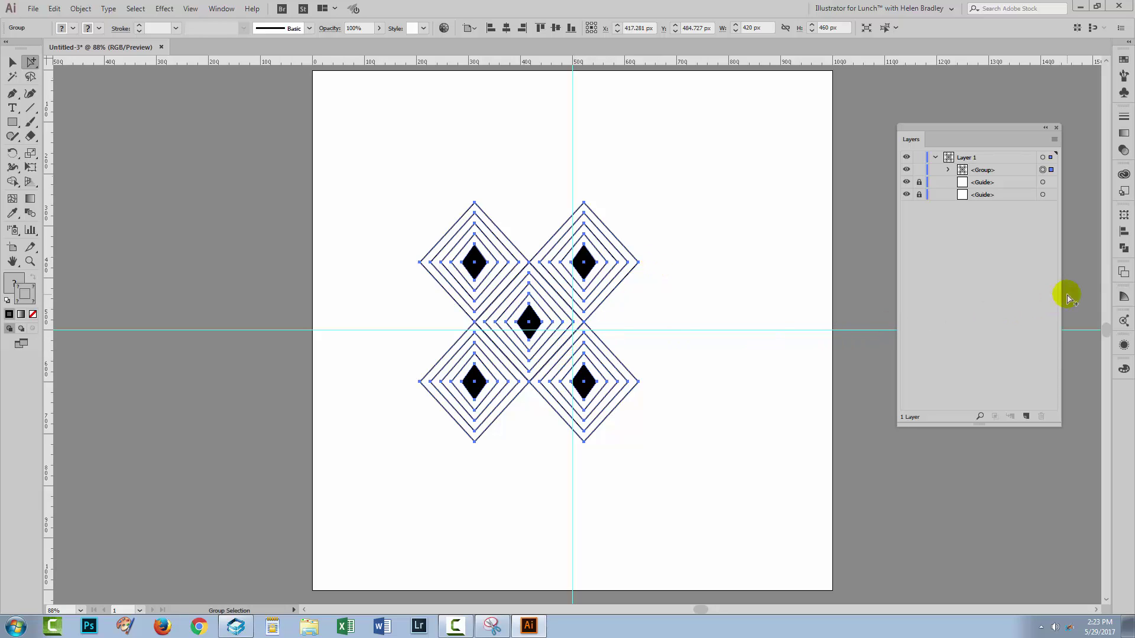
click(1125, 235)
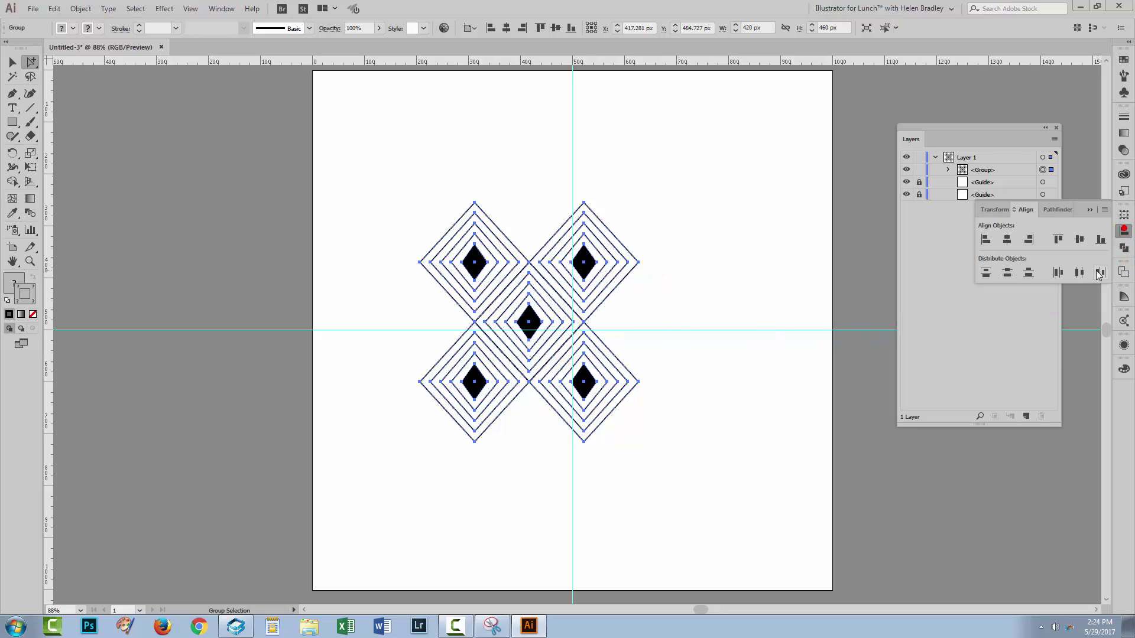
click(1104, 210)
click(1026, 214)
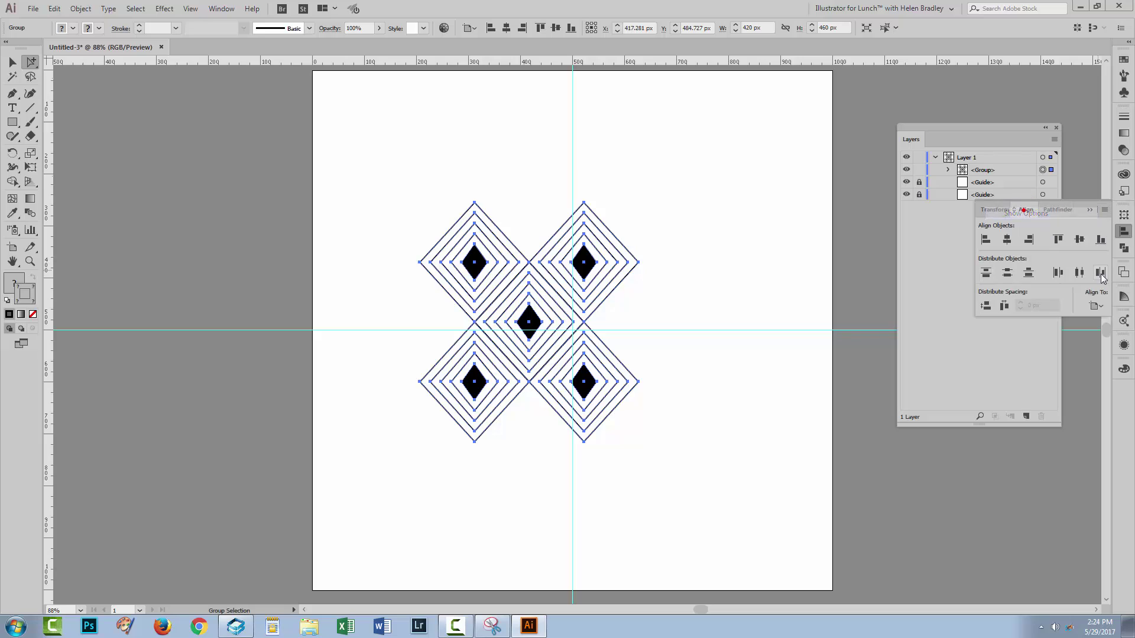
click(1095, 305)
click(1055, 345)
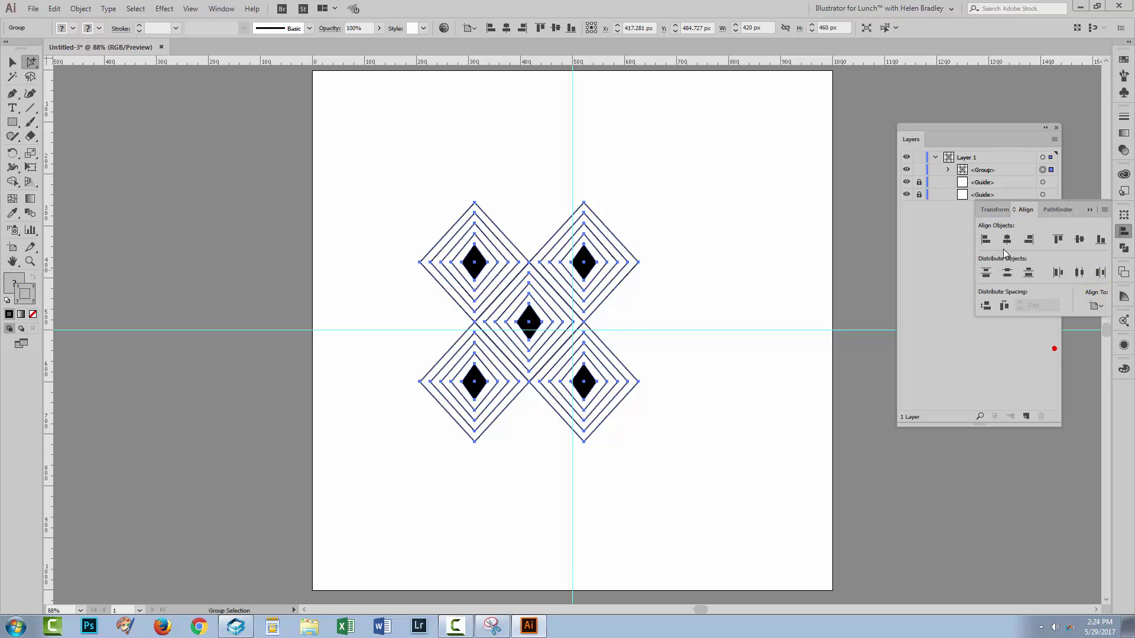
click(1006, 239)
click(1079, 239)
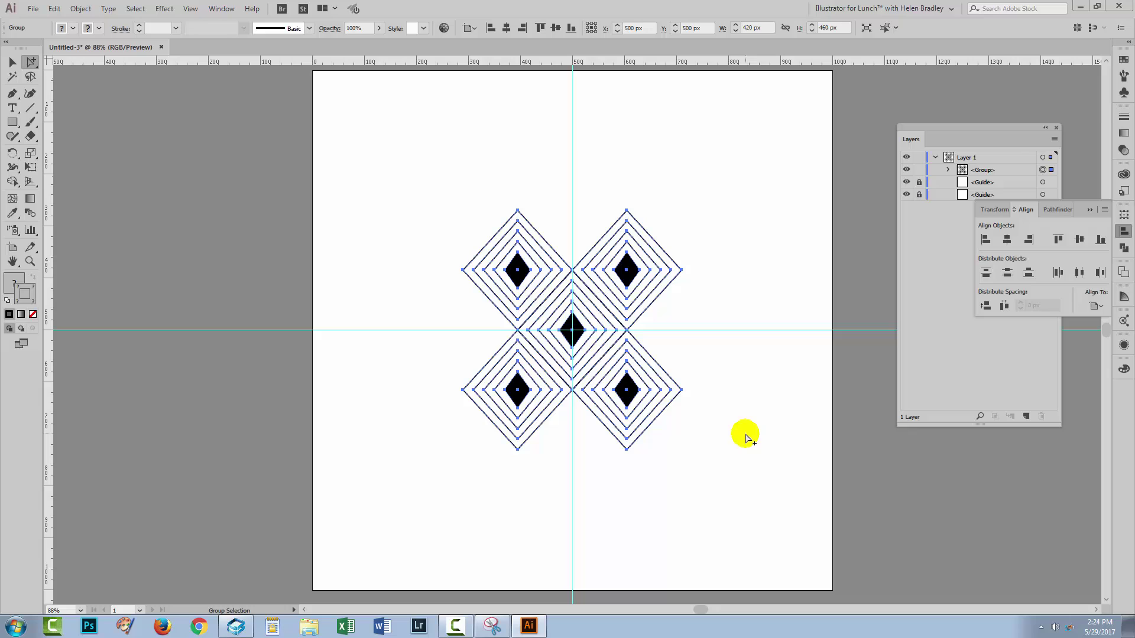
Draw a 210 × 230 px rectangle and remove its stroke.
click(12, 123)
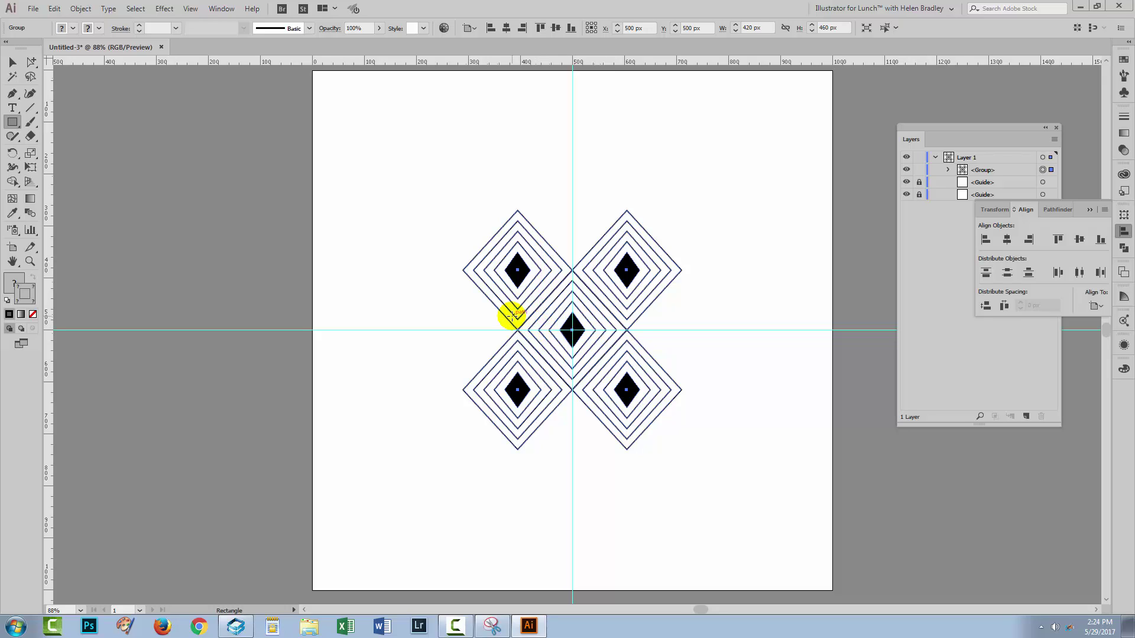
click(432, 276)
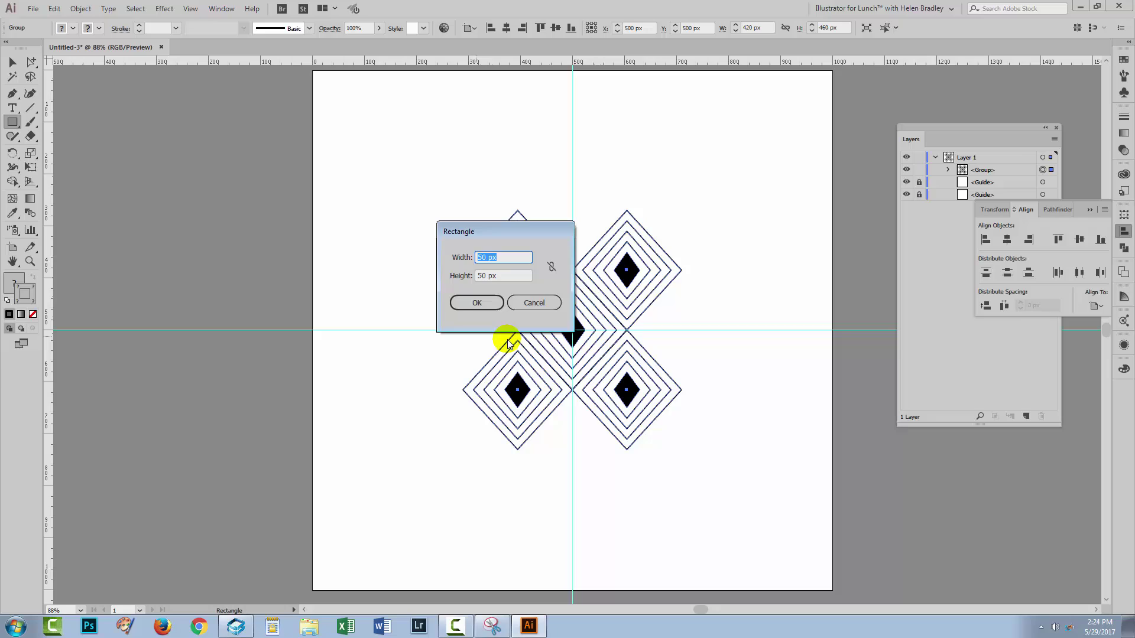
text(210)
key(Tab)
text(230)
key(Tab)
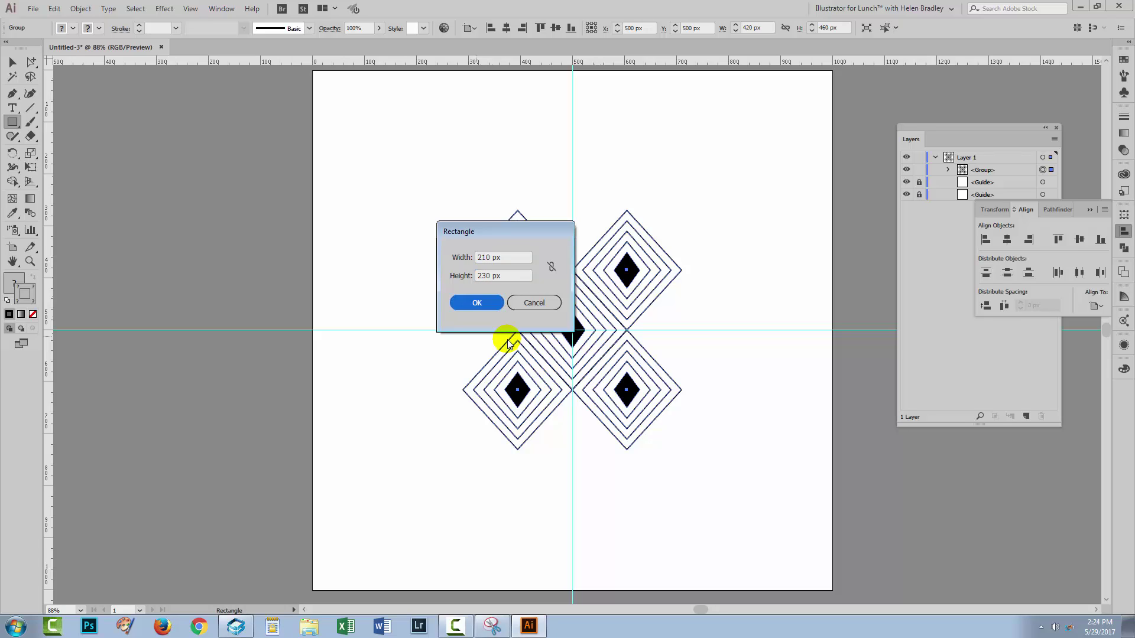
click(490, 307)
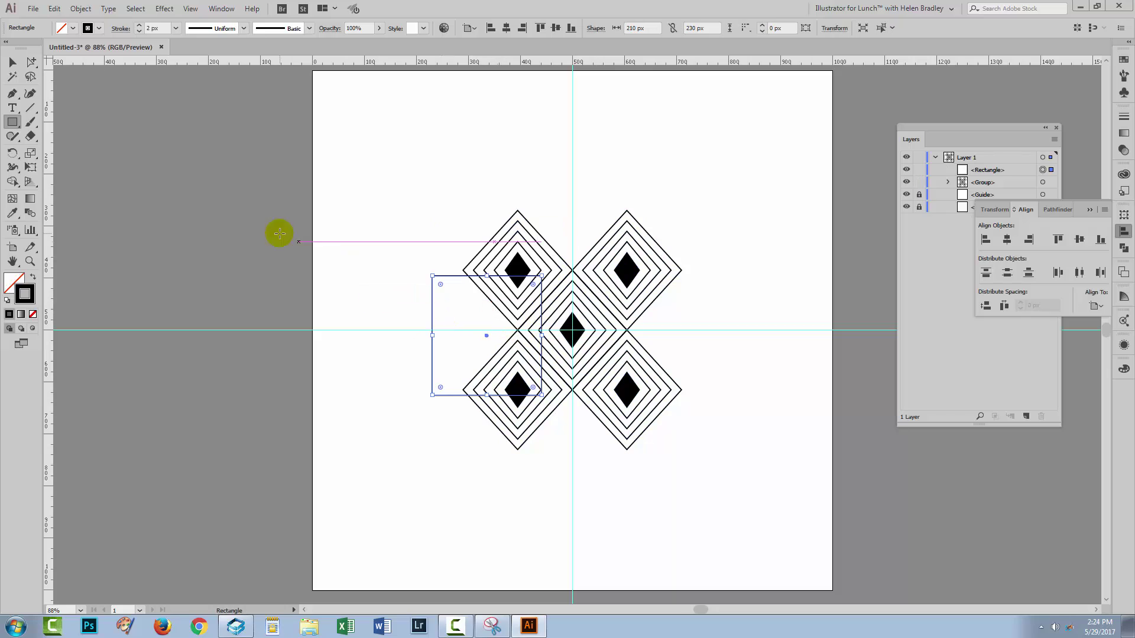
click(34, 316)
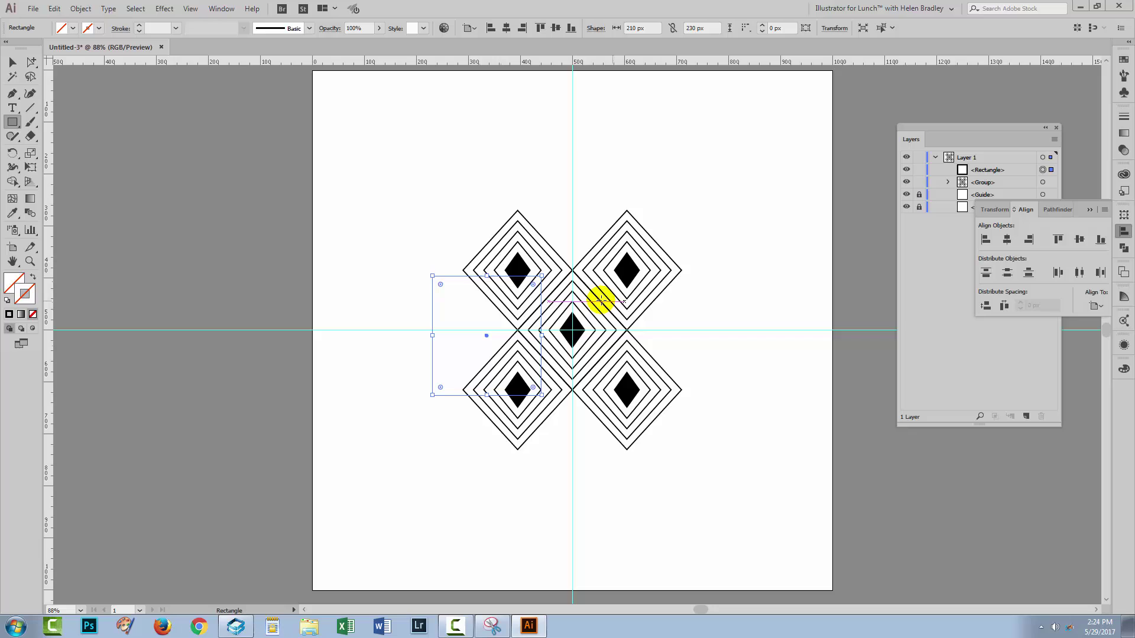
Centre the rectangle horizontally and vertically over the diamond X.
click(1006, 239)
click(1079, 240)
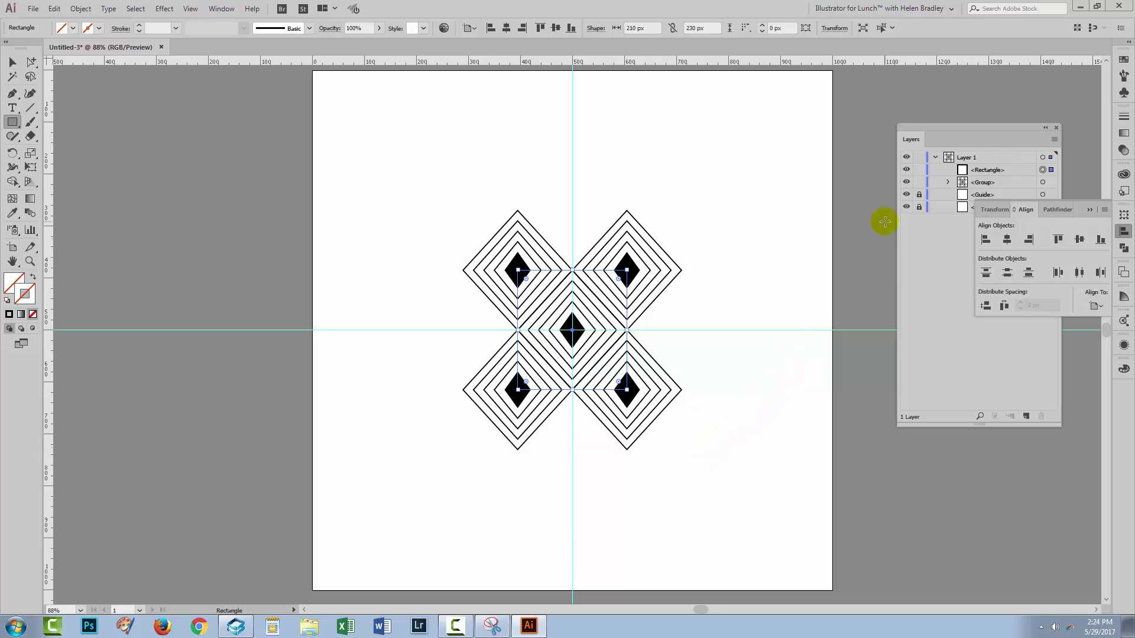
click(985, 171)
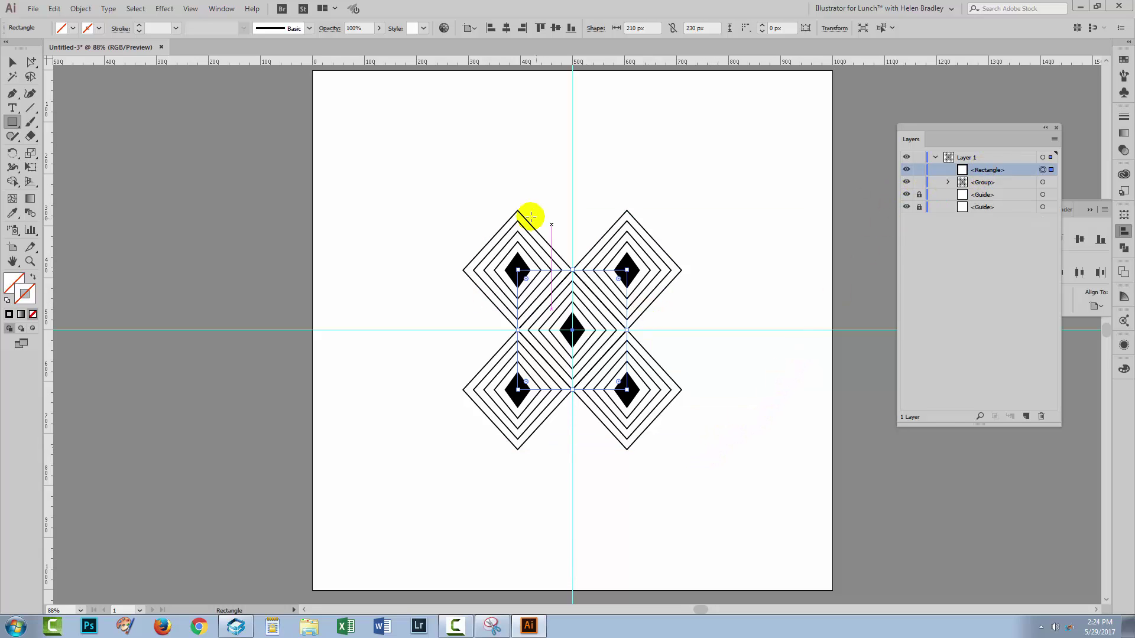
Move the rectangle beneath the diamond group and save both as a new pattern swatch.
drag(985, 171, 989, 186)
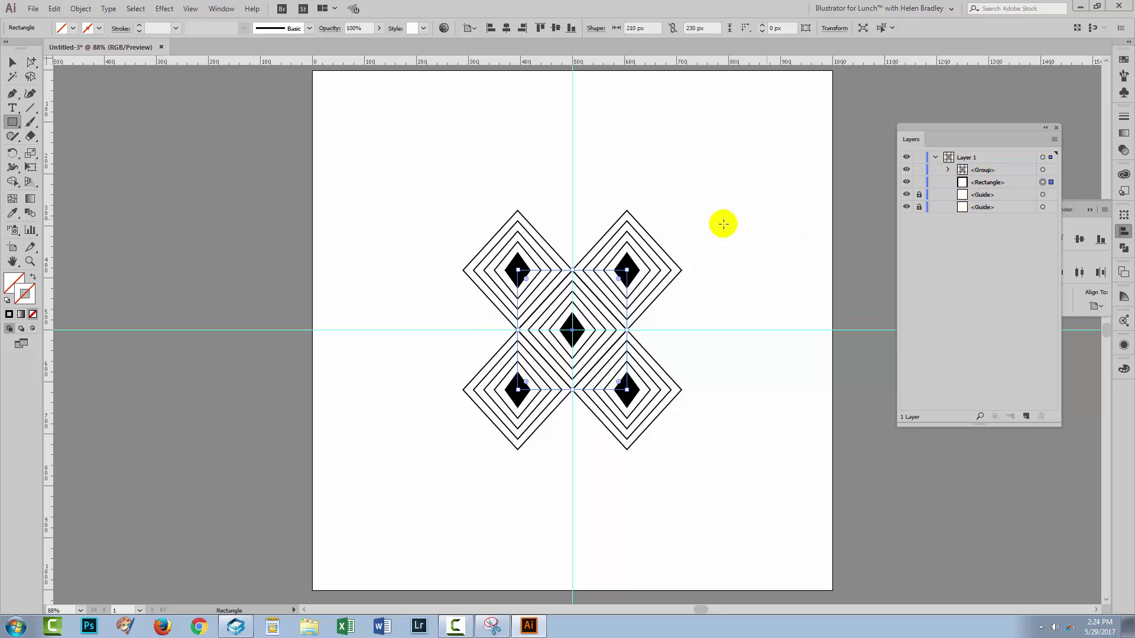
click(12, 62)
drag(388, 171, 742, 538)
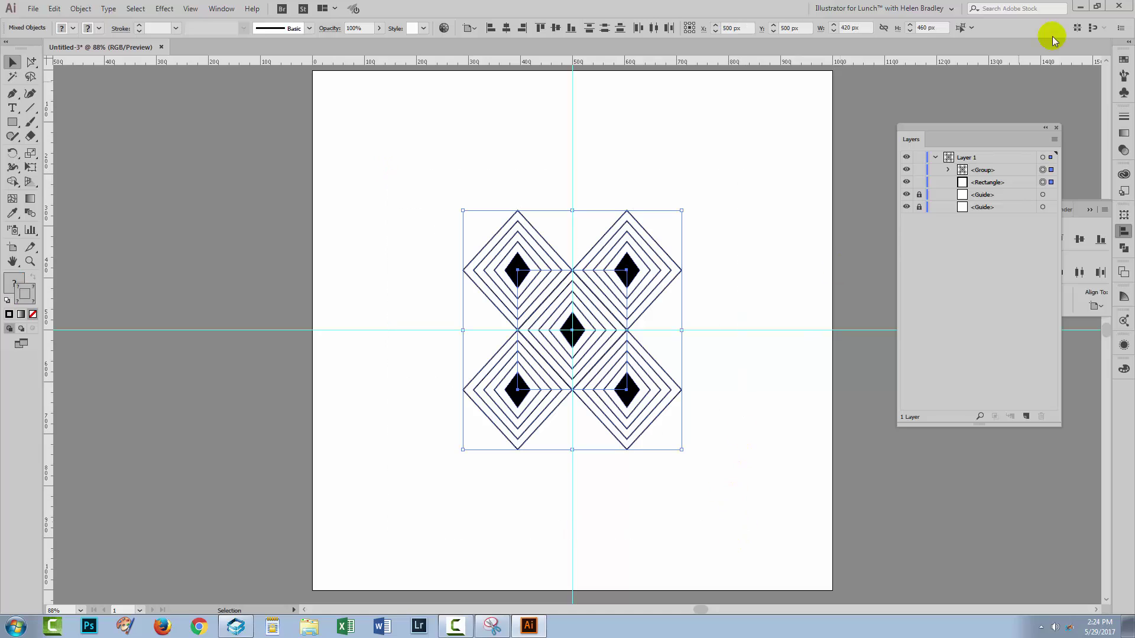
click(1123, 59)
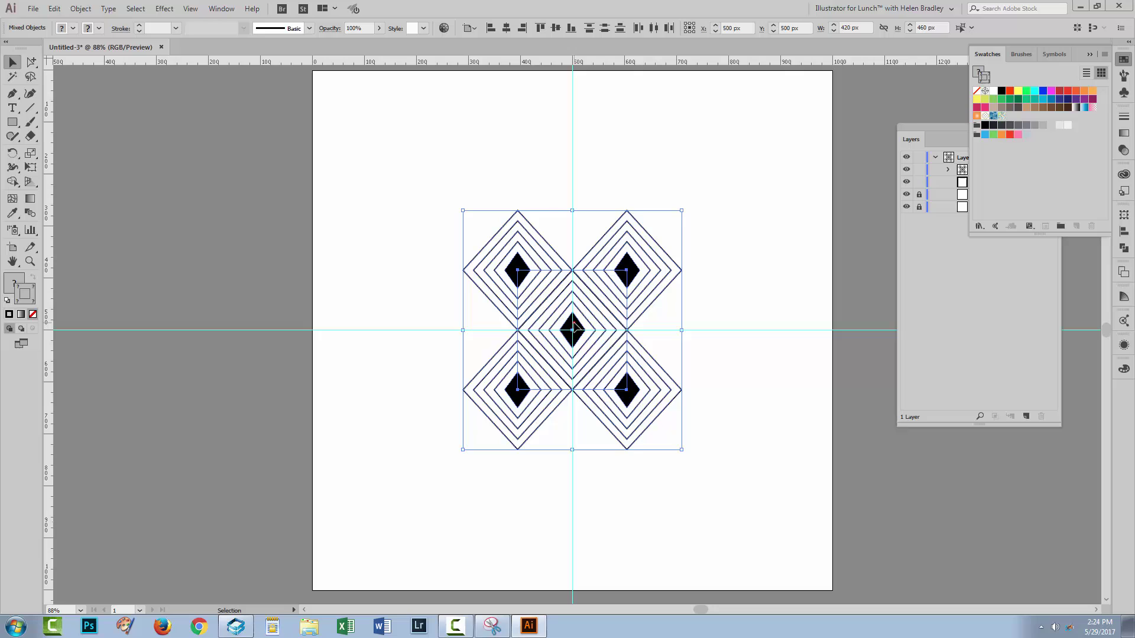
drag(573, 328, 1009, 116)
Delete both guides in Layers and move the diamond tile onto the left pasteboard.
click(774, 294)
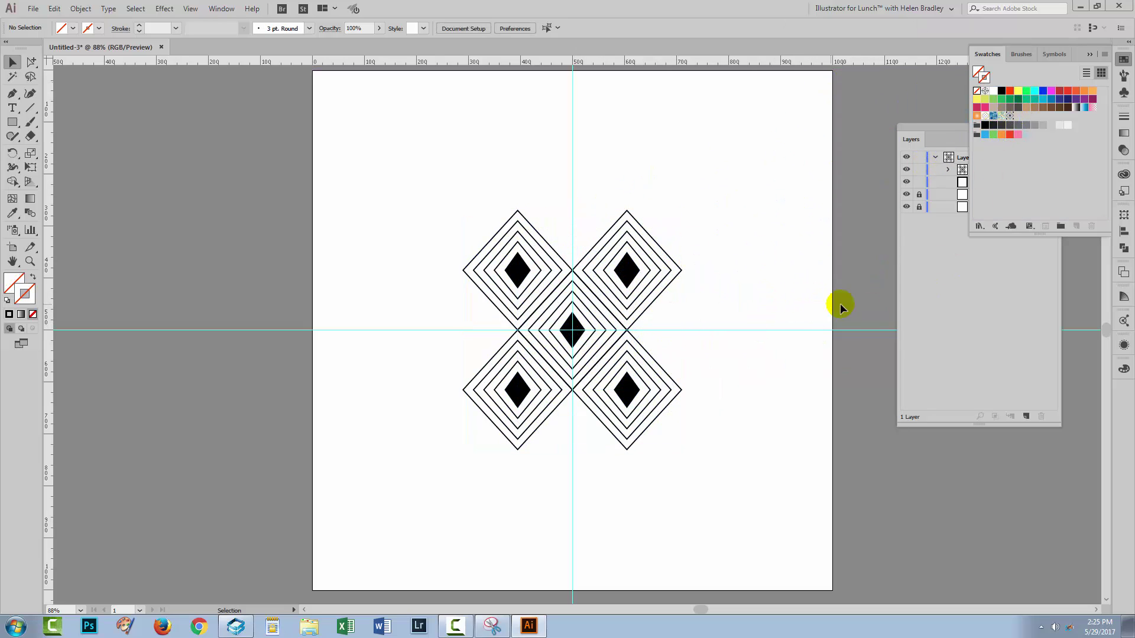
click(906, 130)
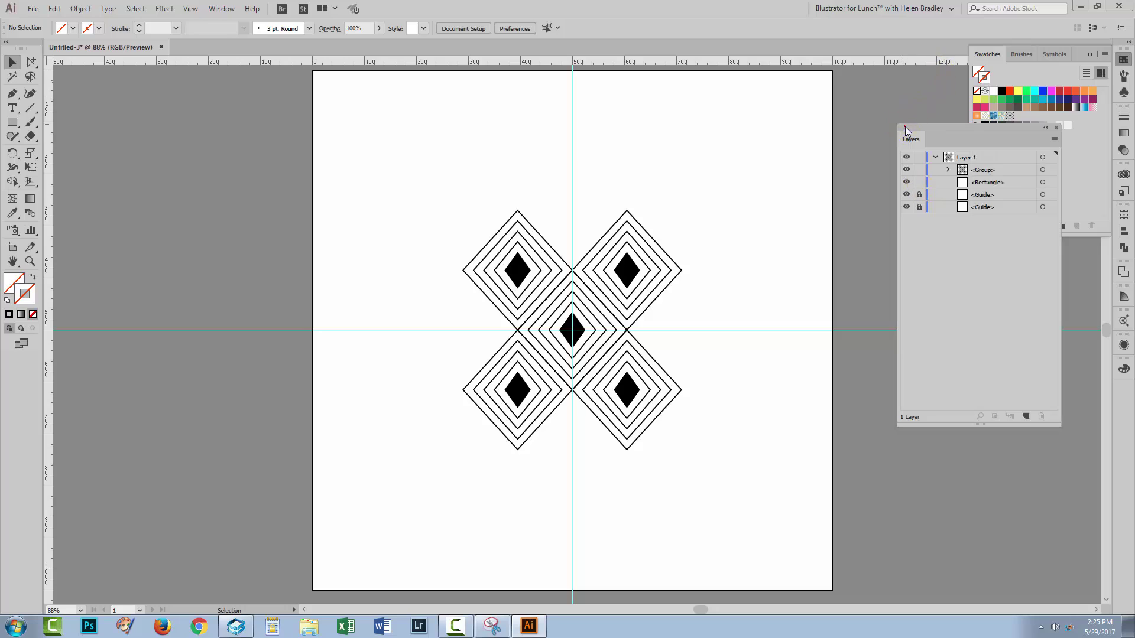
drag(906, 130, 848, 191)
click(962, 251)
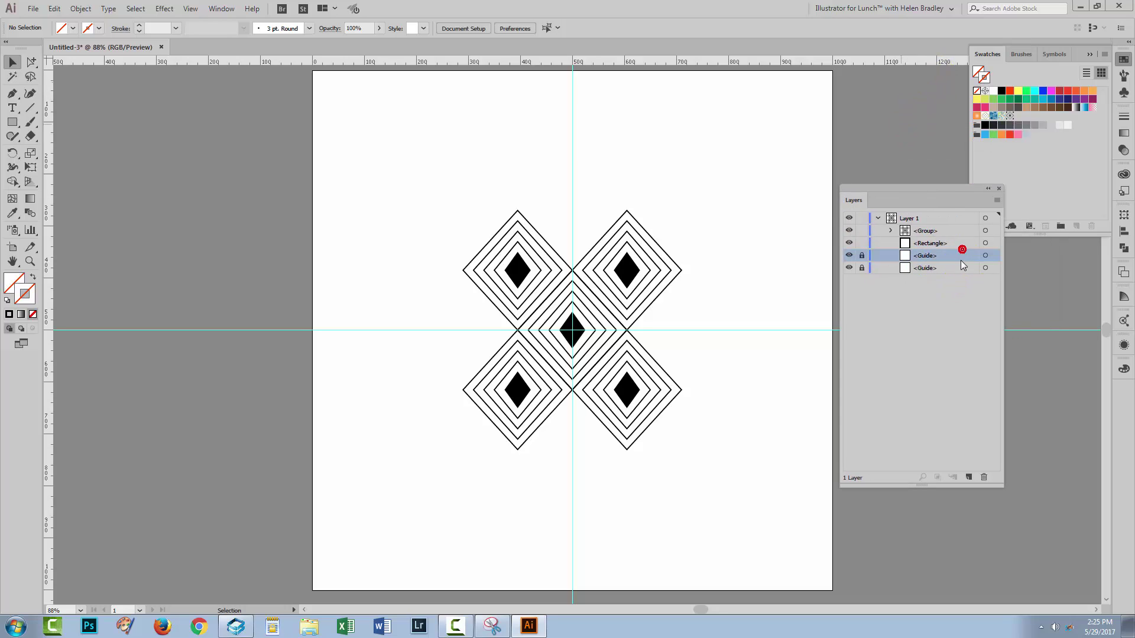
shift+click(962, 267)
drag(962, 267, 984, 477)
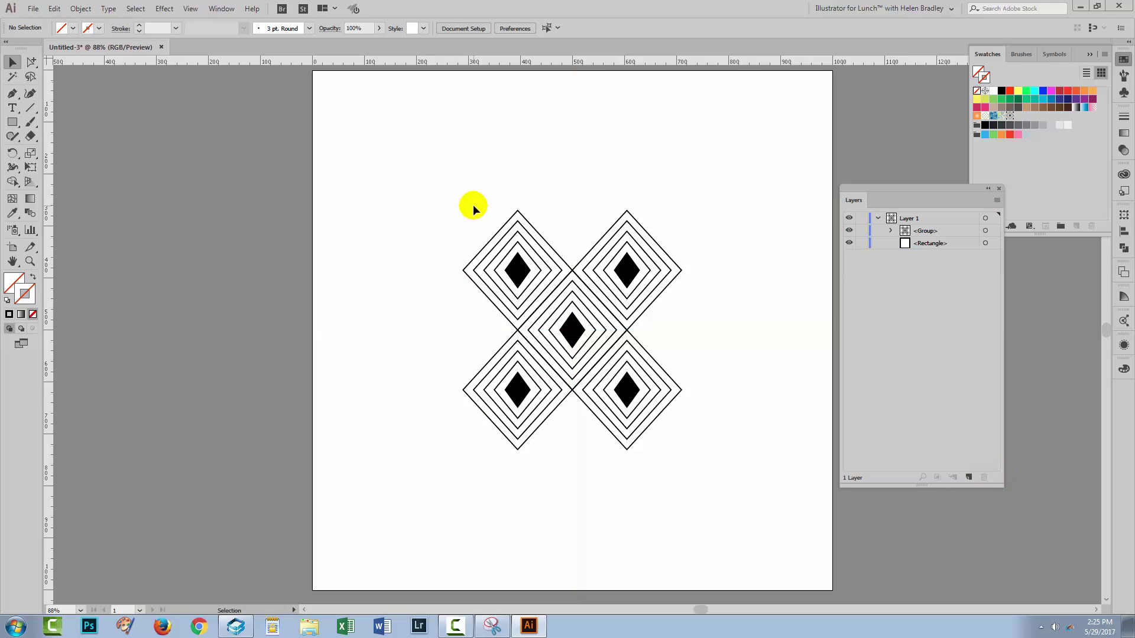
drag(473, 207, 675, 452)
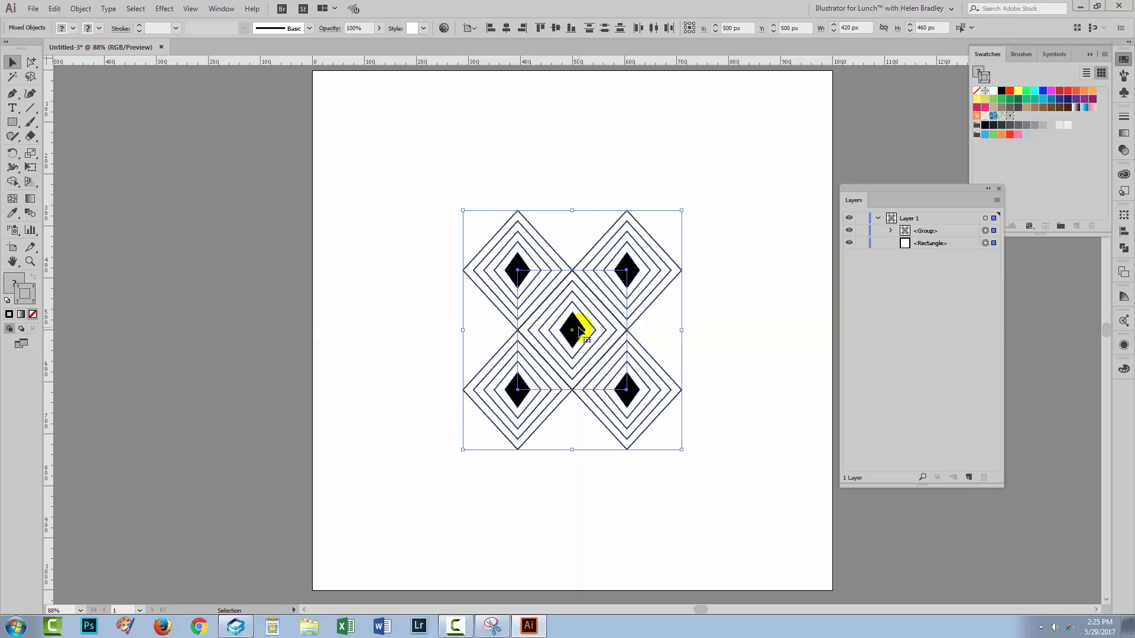
drag(578, 328, 180, 300)
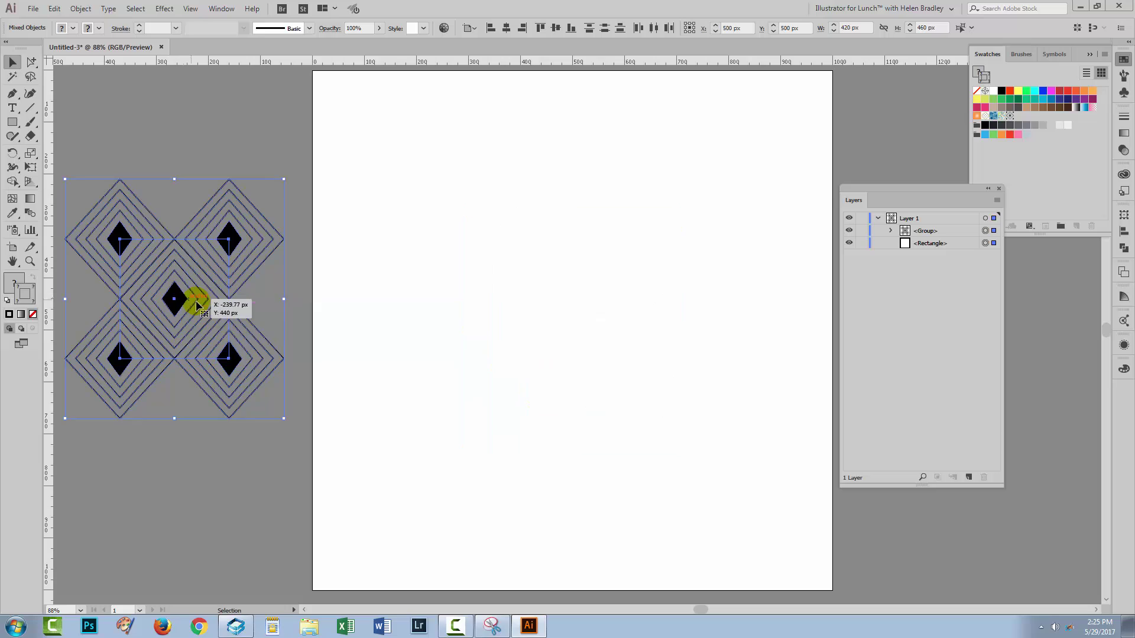
Draw a 1000 × 1000 px rectangle on the artboard.
click(12, 124)
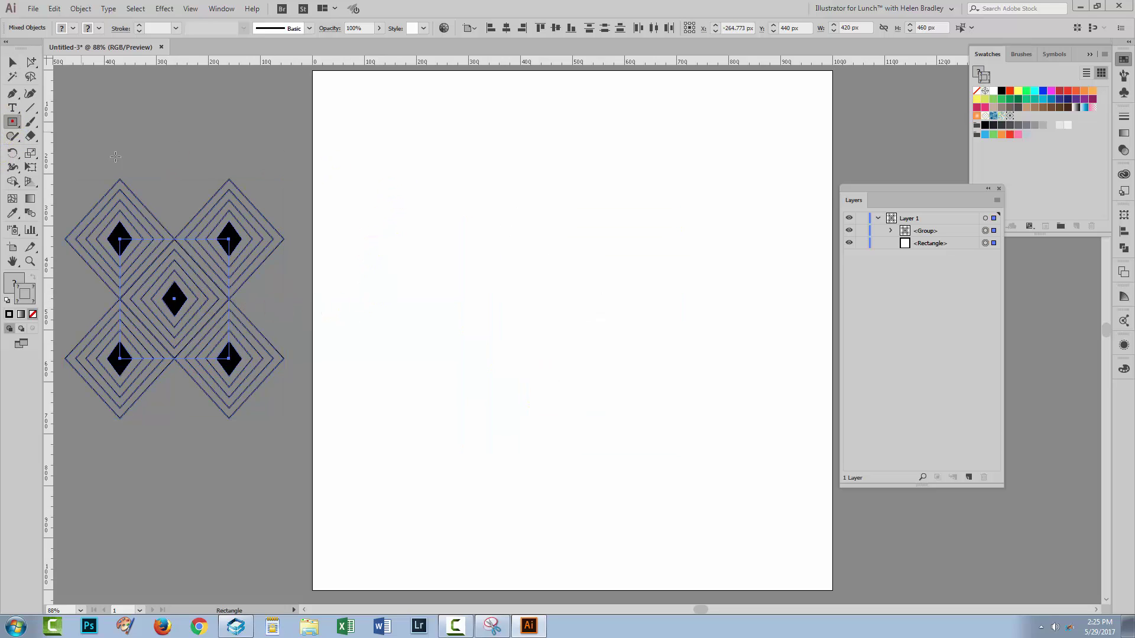
click(432, 260)
text(1)
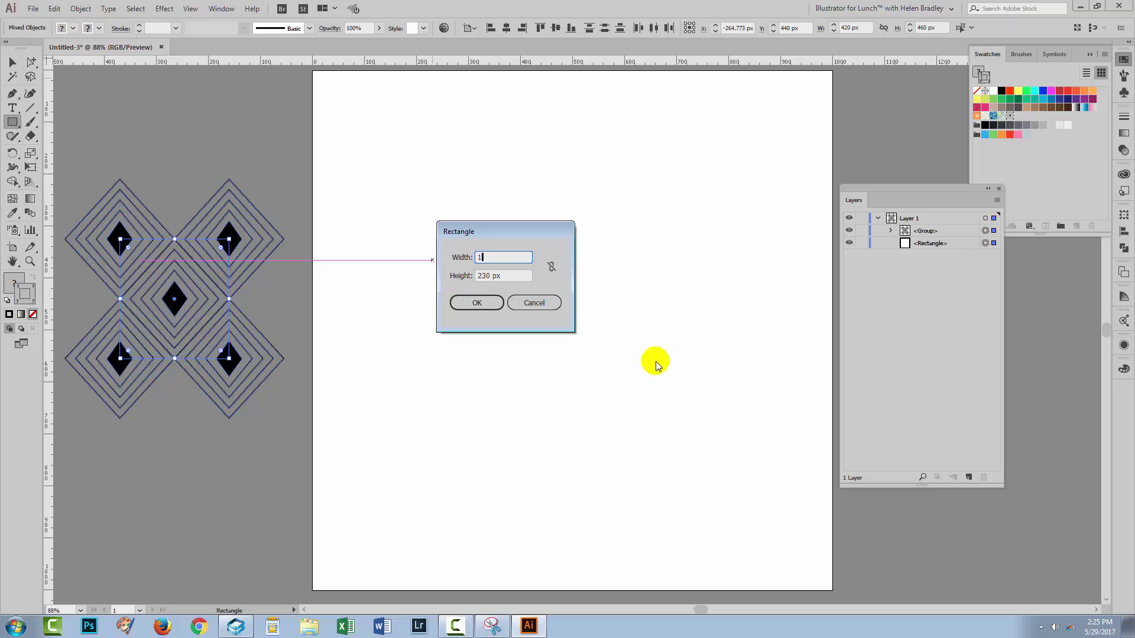
text(000)
key(Tab)
text(1000)
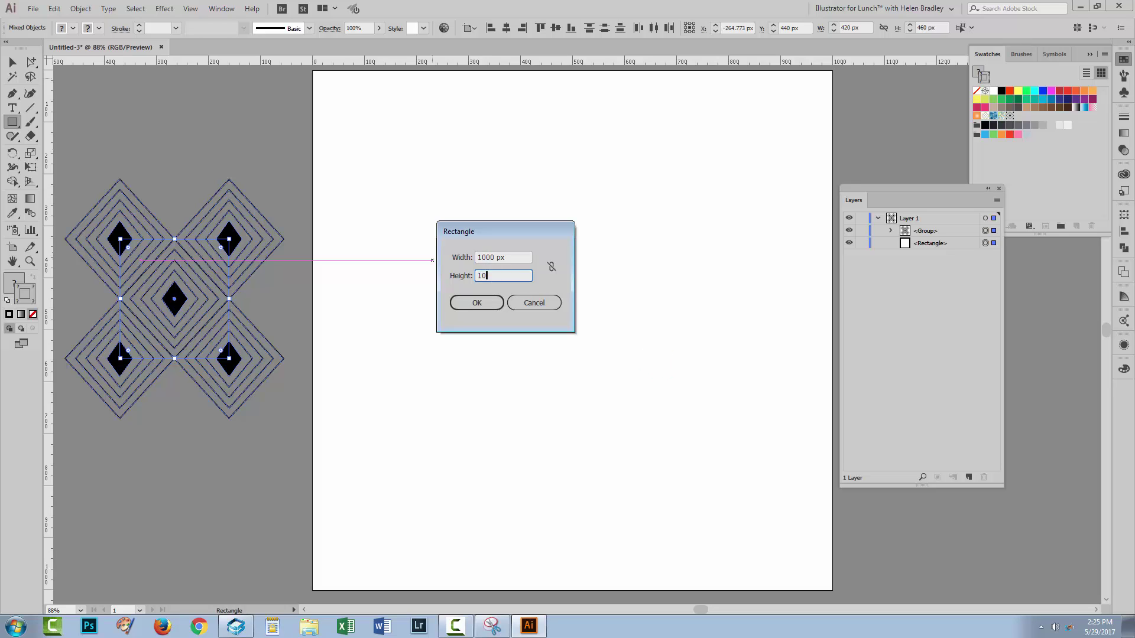
click(491, 302)
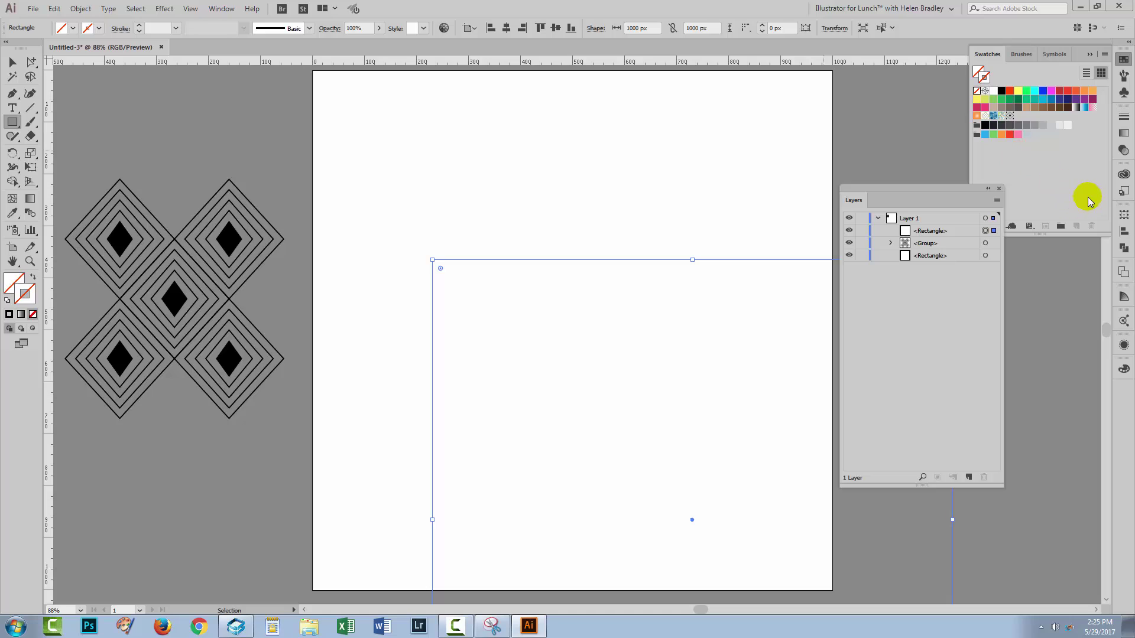
Centre the 1000 px rectangle horizontally and vertically on the artboard.
click(1123, 231)
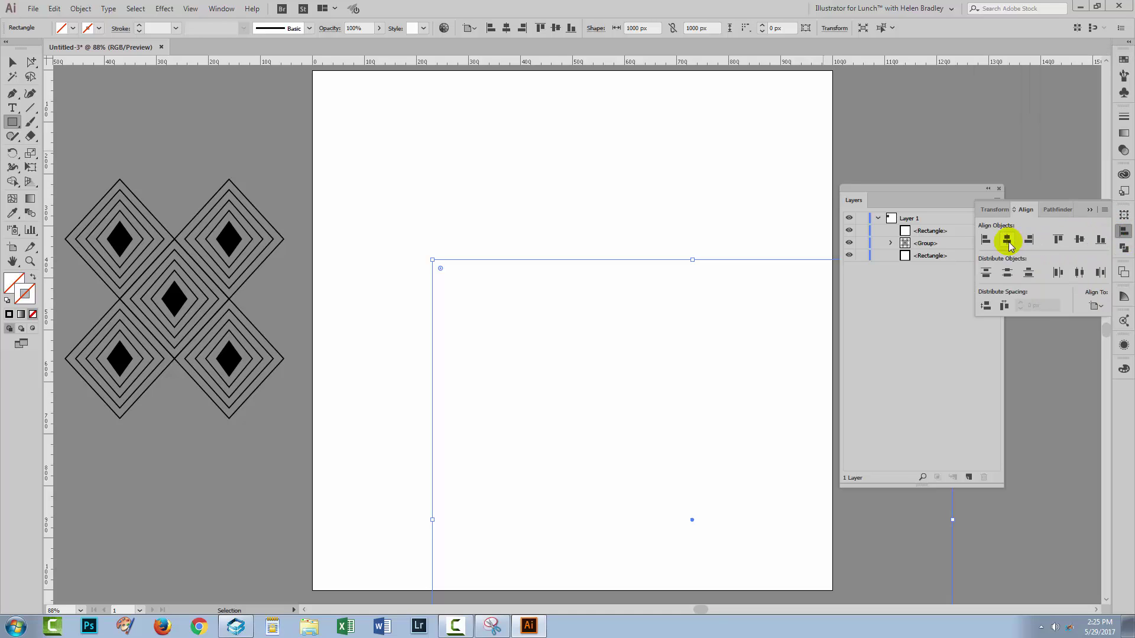
click(1007, 240)
click(1079, 239)
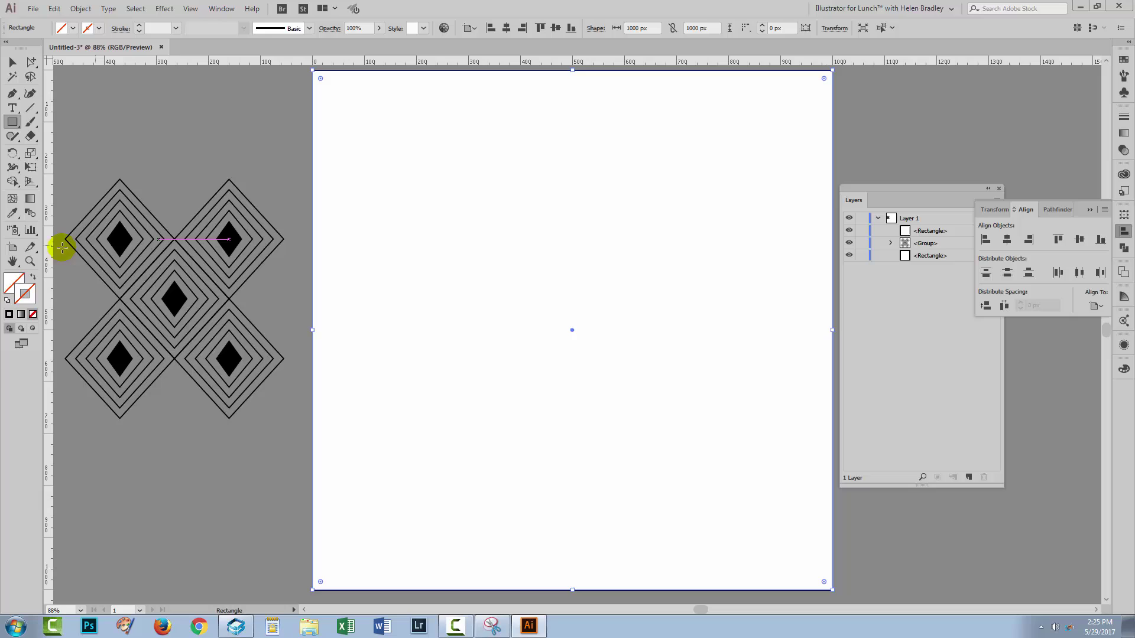
click(15, 290)
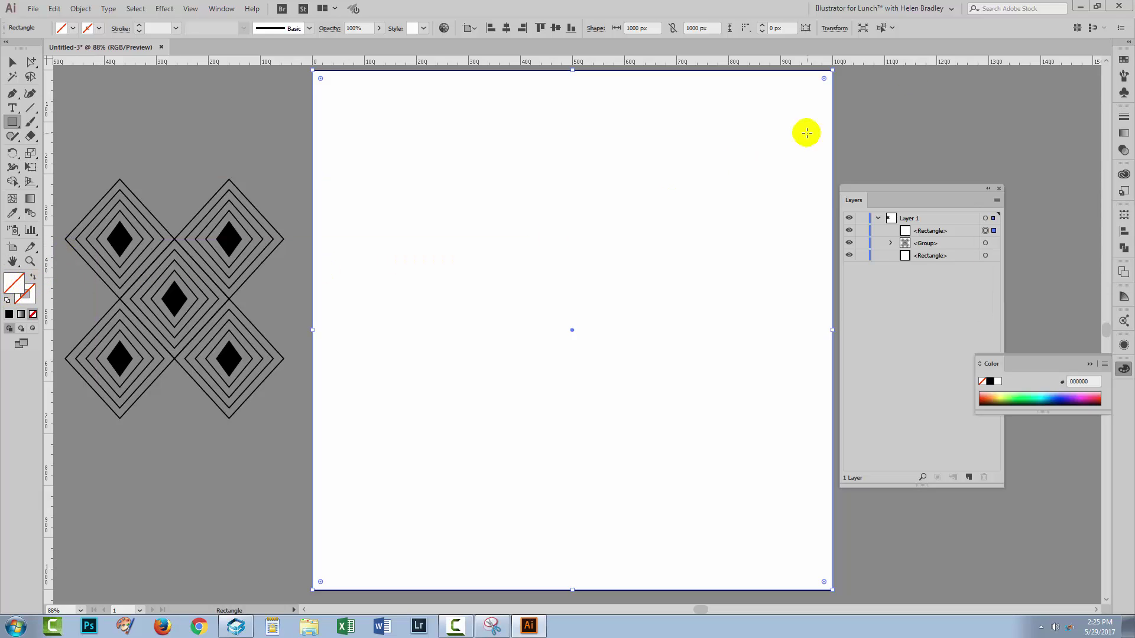
Fill the 1000 × 1000 px rectangle with the new diamond pattern swatch, then deselect it.
click(1123, 59)
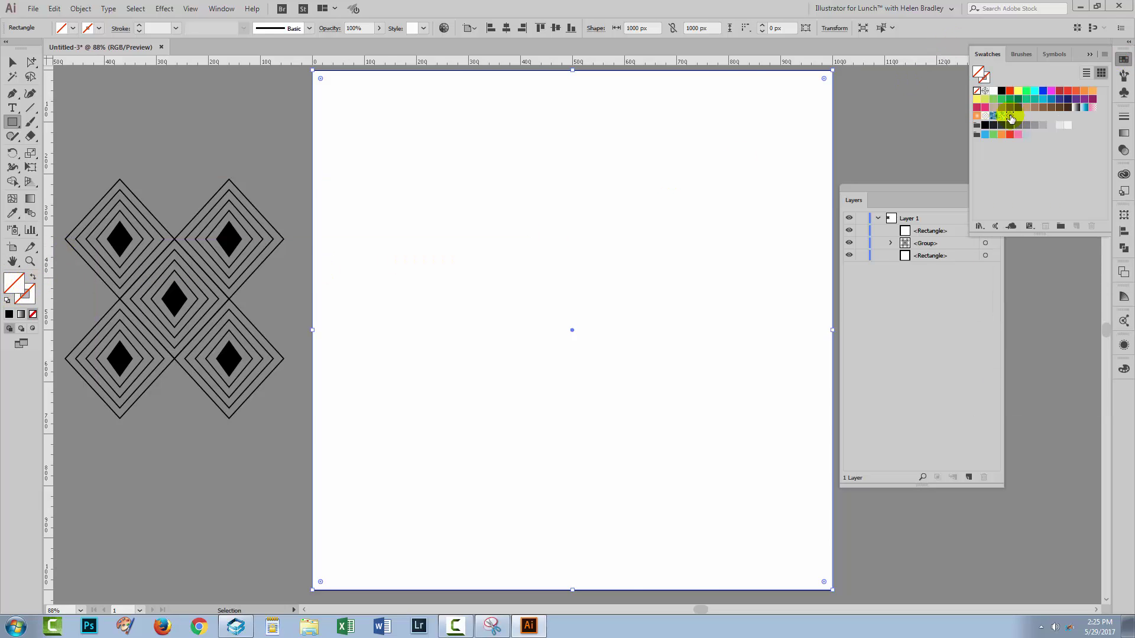
click(1008, 116)
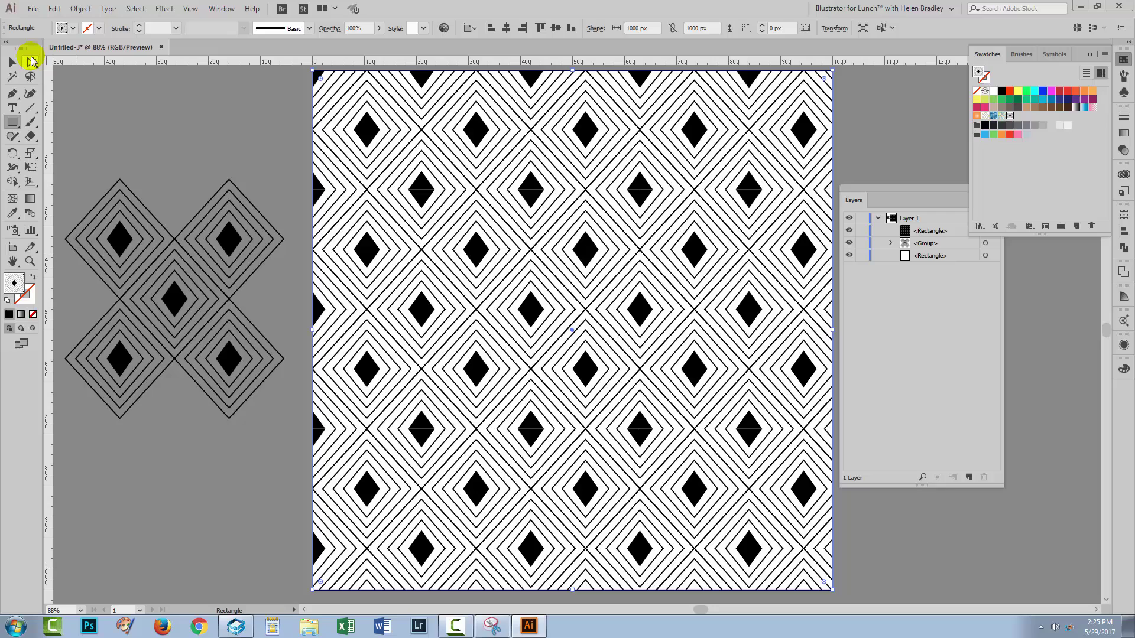
click(10, 62)
click(155, 114)
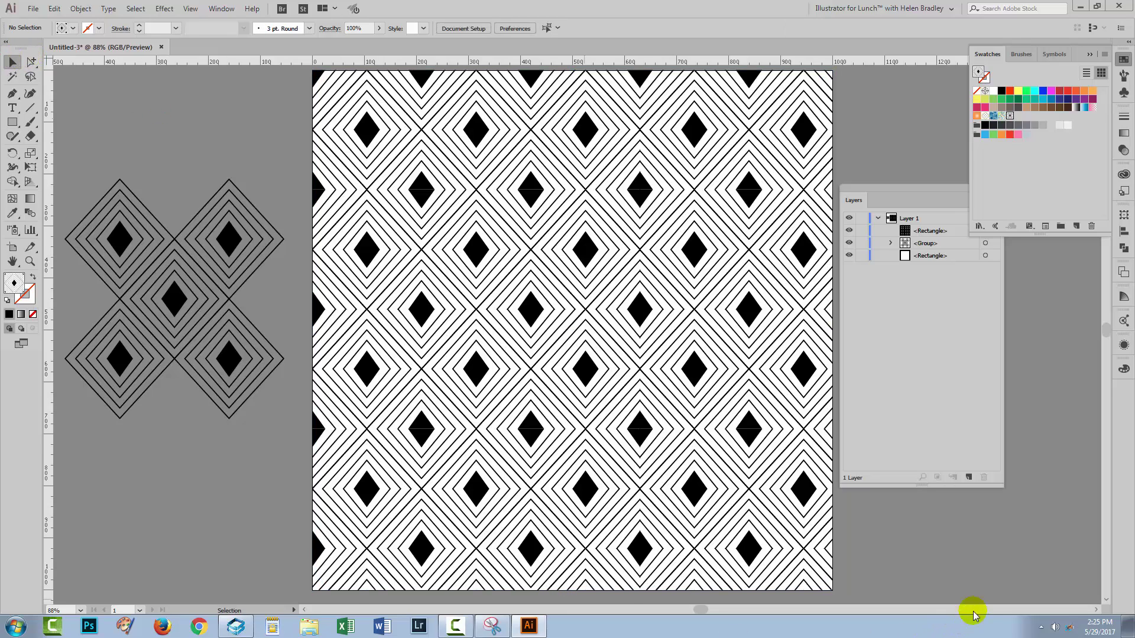